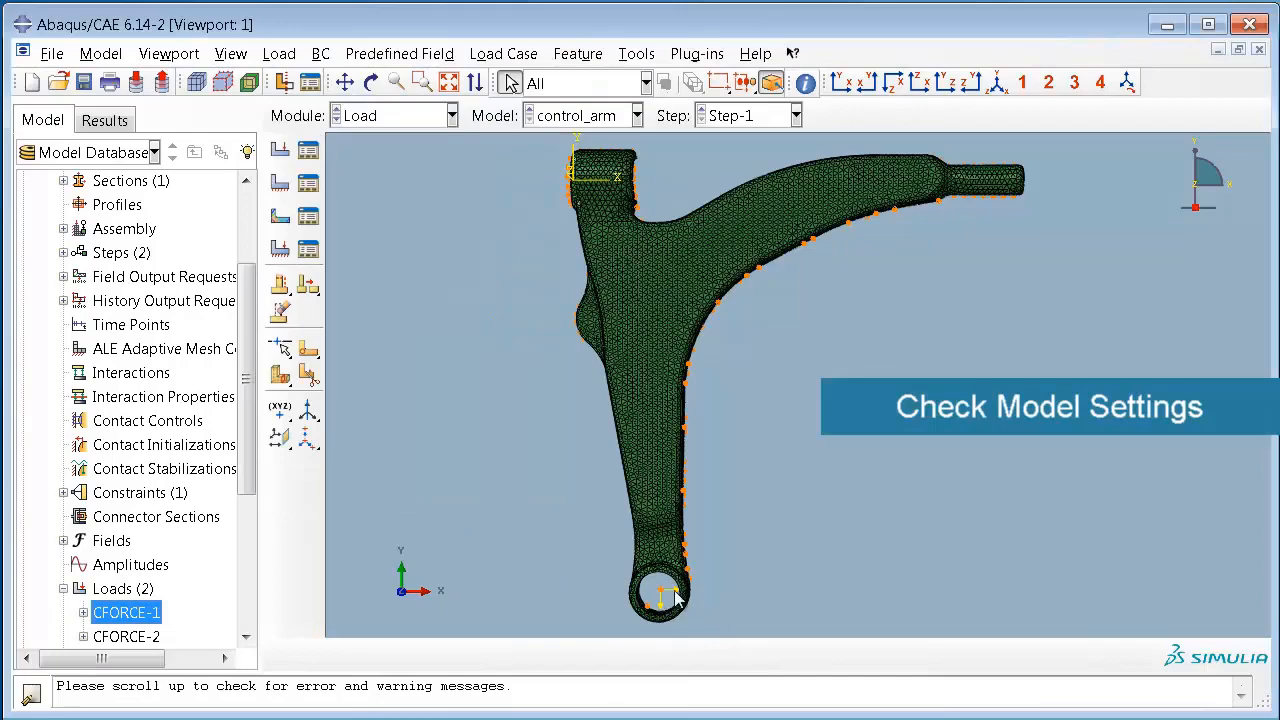
# Step: Rotate the control arm to check its loads and boundary conditions, and restore the front XY view
pyautogui.click(370, 82)
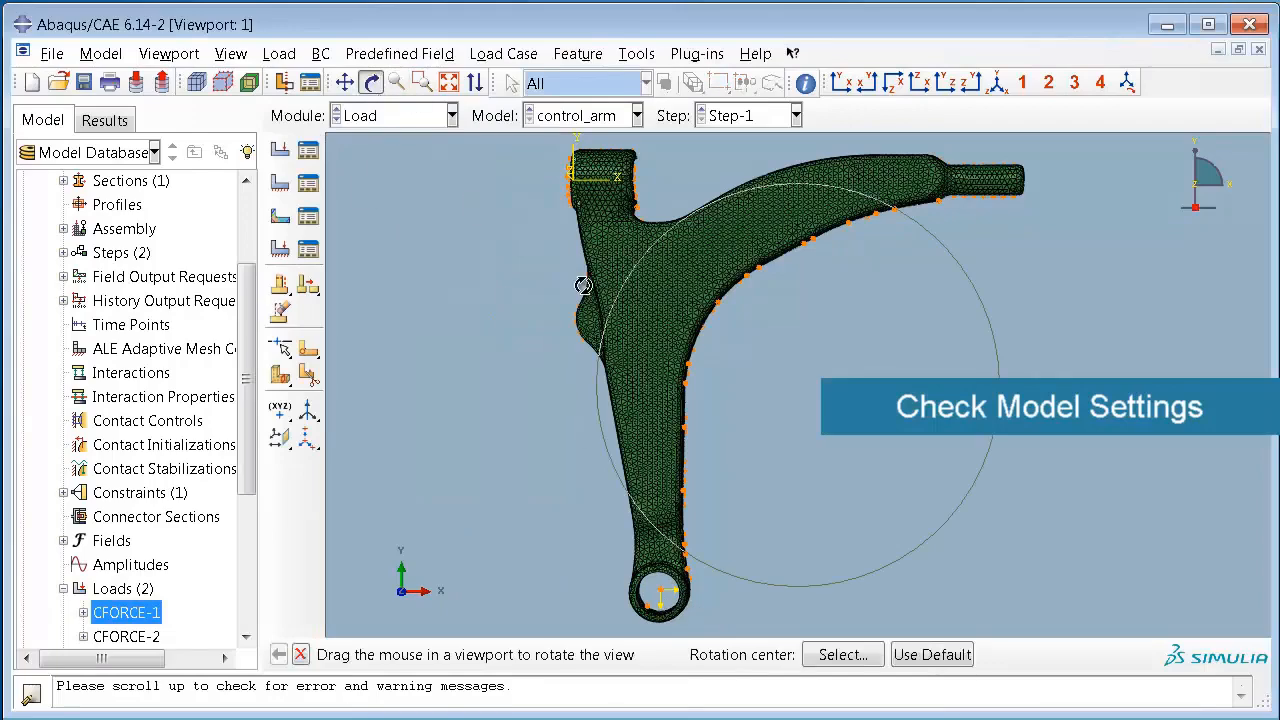
pyautogui.moveTo(614, 305); pyautogui.dragTo(800, 150)
pyautogui.click(840, 82)
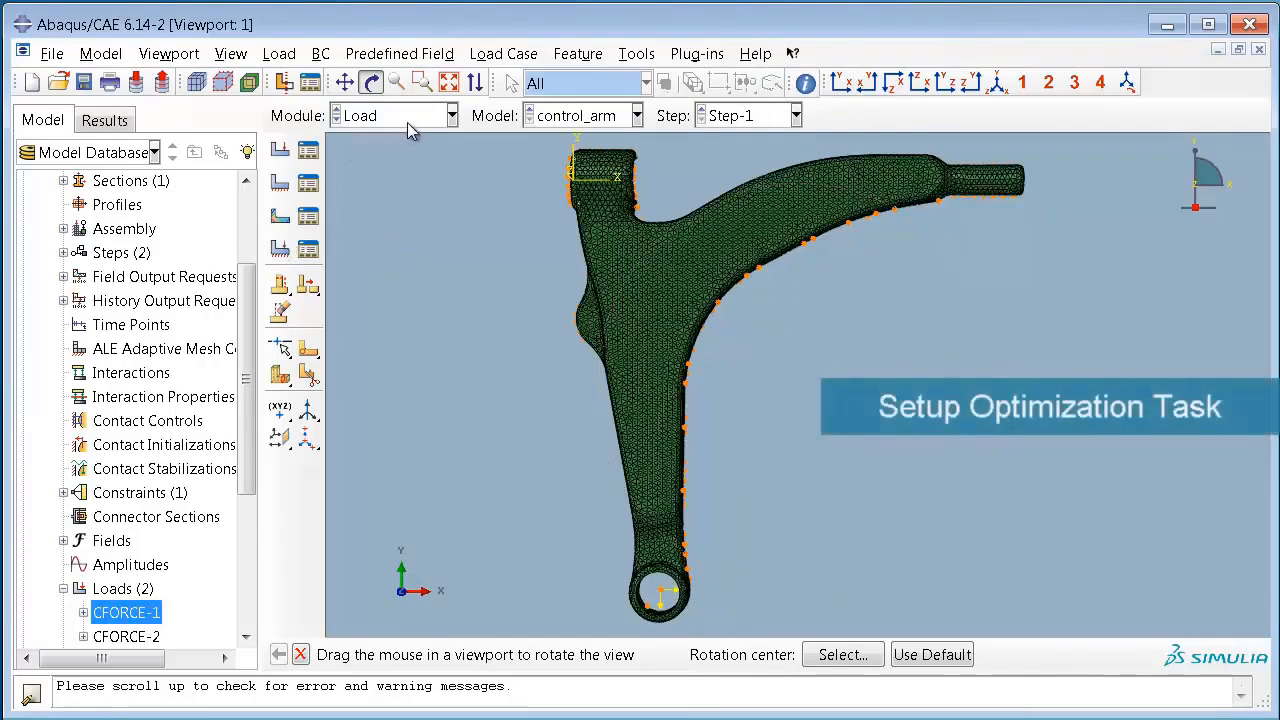
# Step: Switch to the Optimization module and locate the control_arm model's Optimization Tasks in the model tree
pyautogui.click(450, 116)
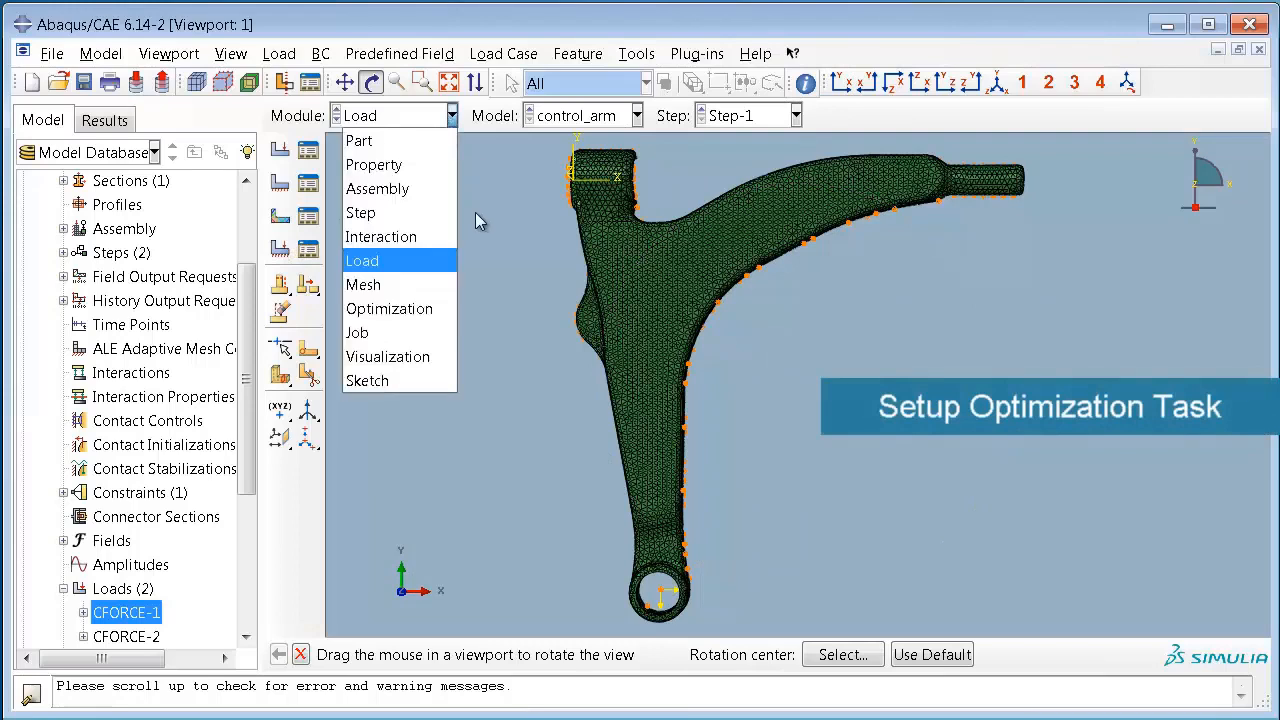
pyautogui.click(441, 310)
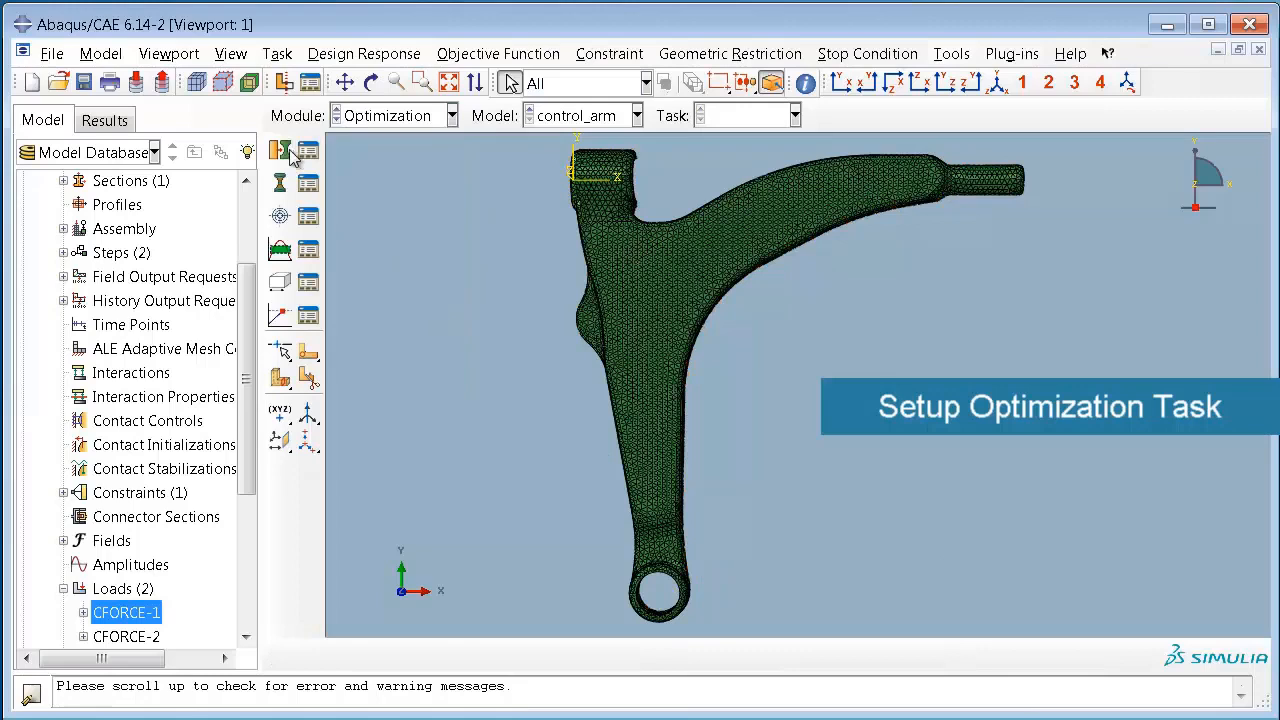
pyautogui.moveTo(249, 320); pyautogui.dragTo(249, 430)
pyautogui.click(182, 545)
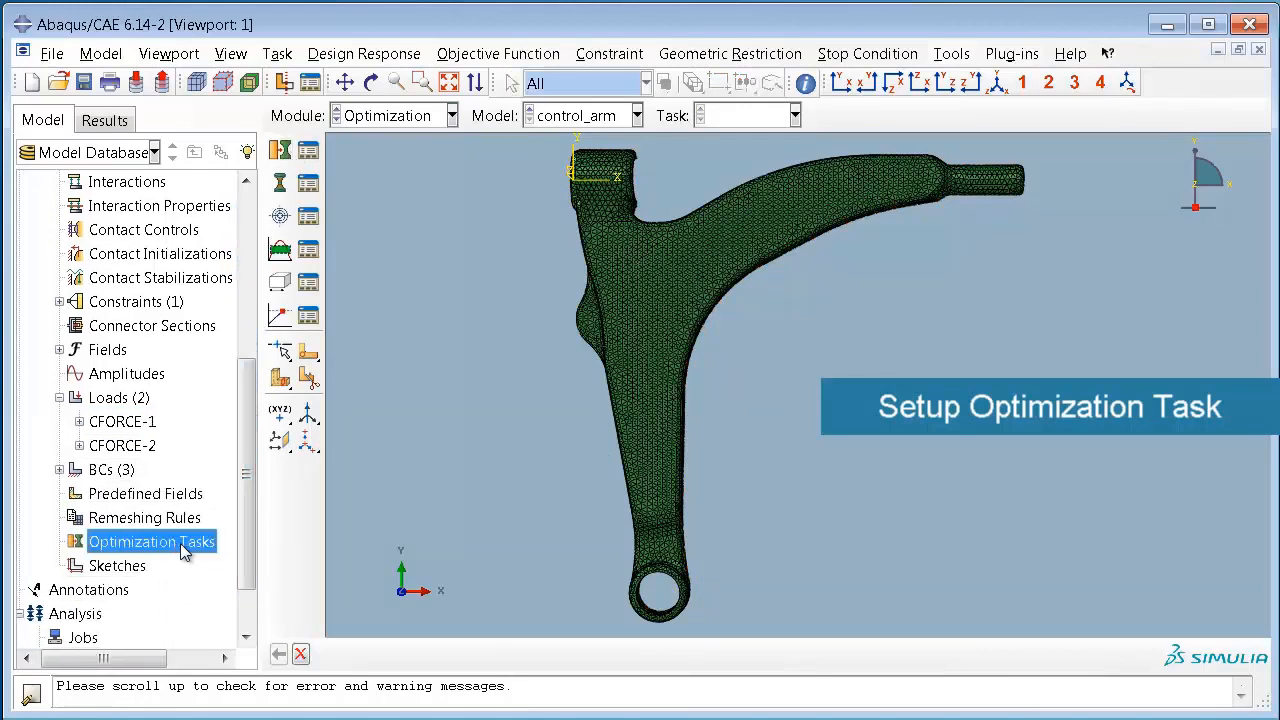
pyautogui.rightClick(180, 543)
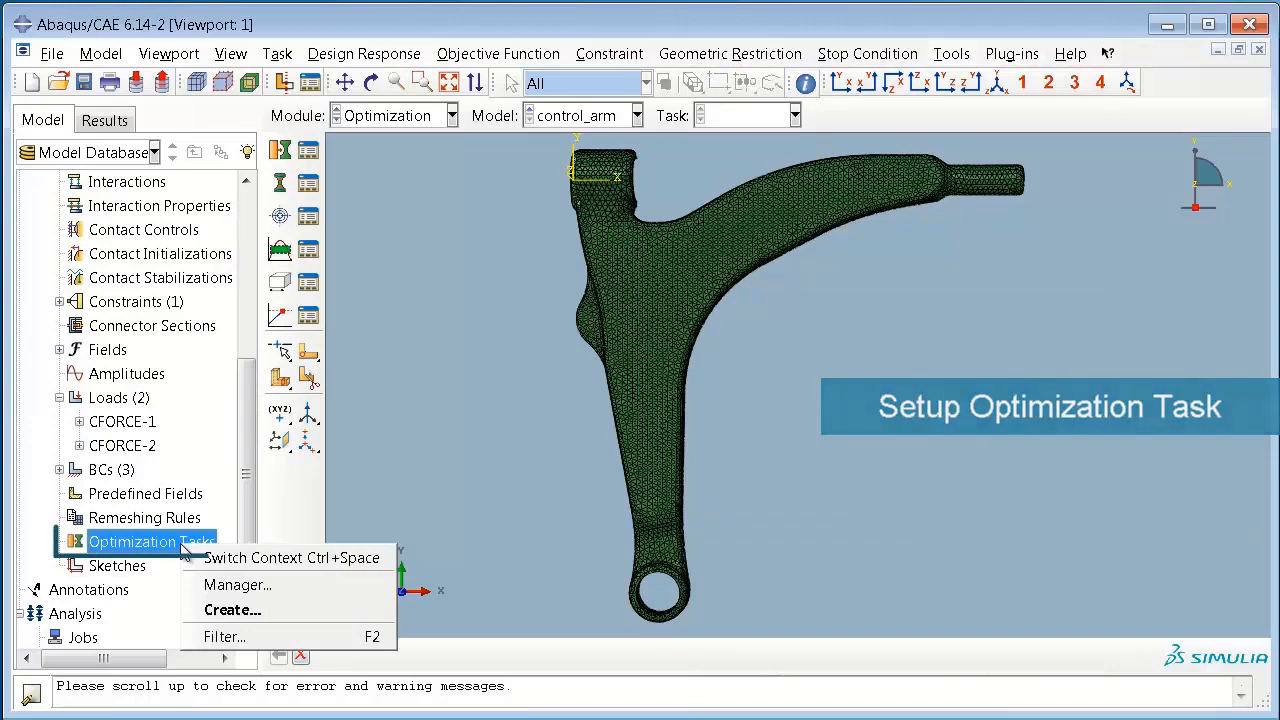
# Step: Create a topology optimization task named "Maximize Stiffness"
pyautogui.click(288, 149)
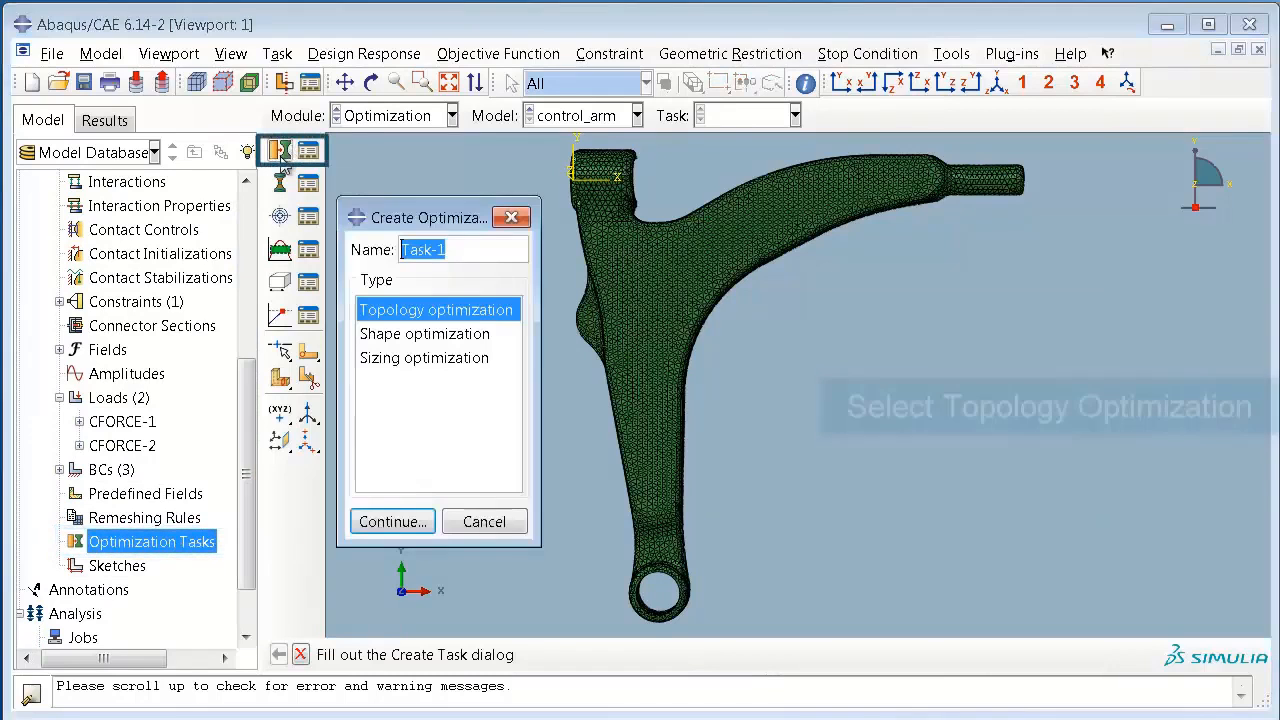
pyautogui.write('Max')
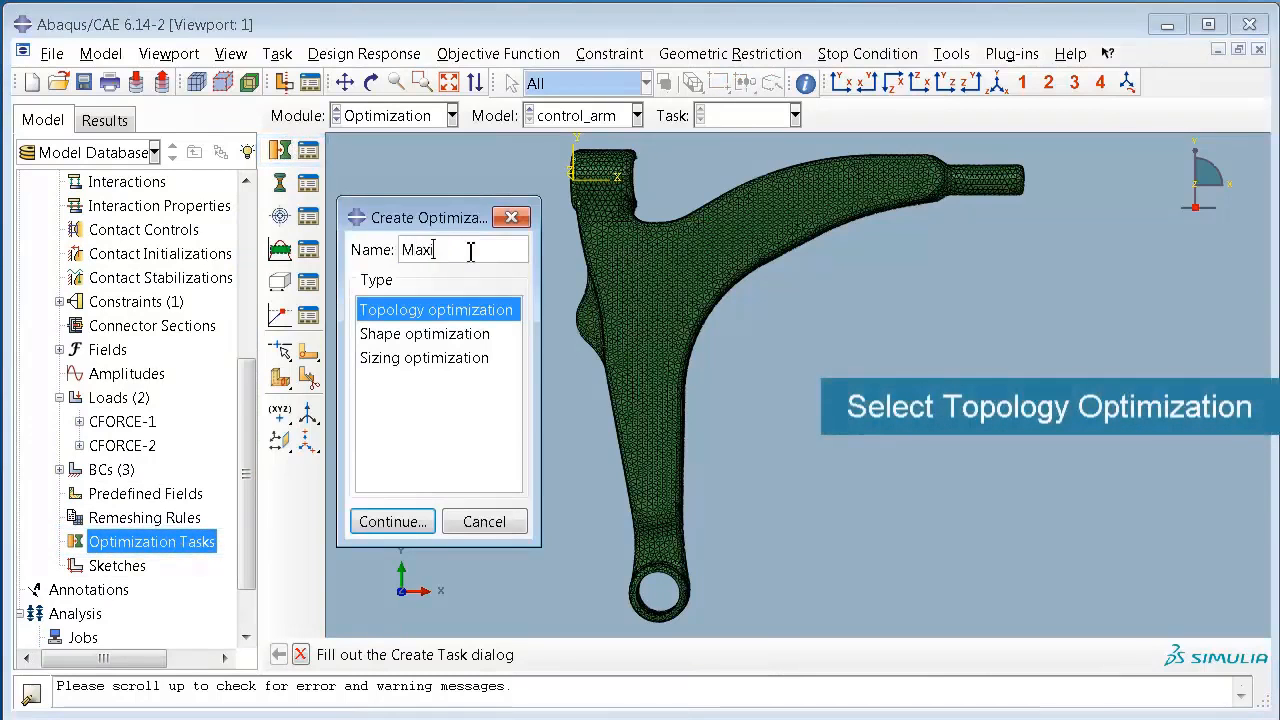
pyautogui.write('imize Stiffnes')
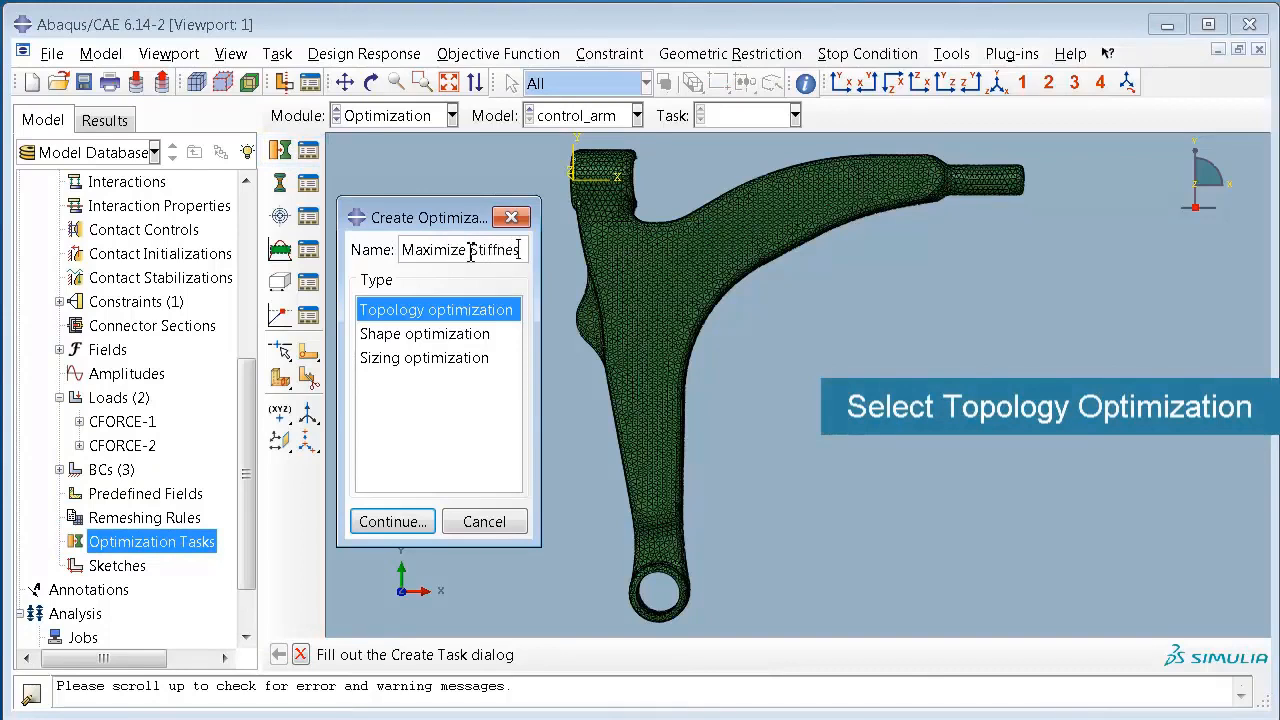
pyautogui.write('s')
pyautogui.click(390, 522)
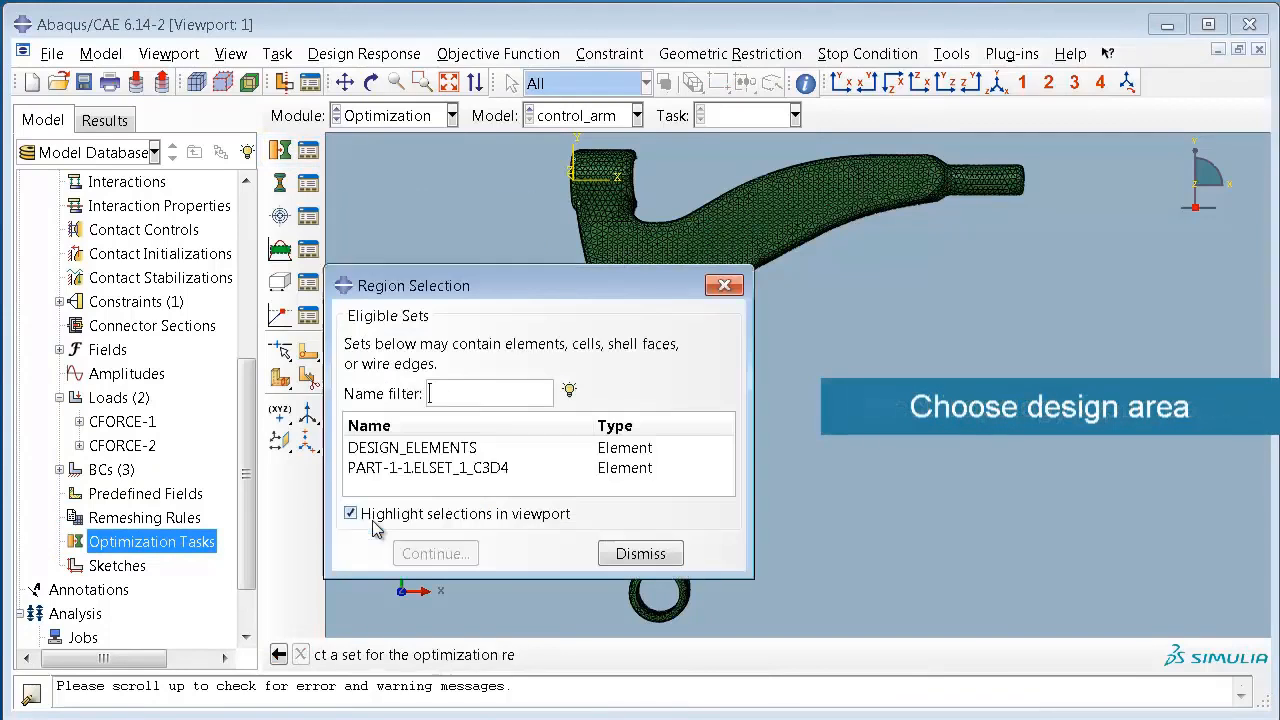
# Step: Assign the DESIGN_ELEMENTS set as the task's optimization region and choose the condition-based optimization algorithm
pyautogui.click(434, 450)
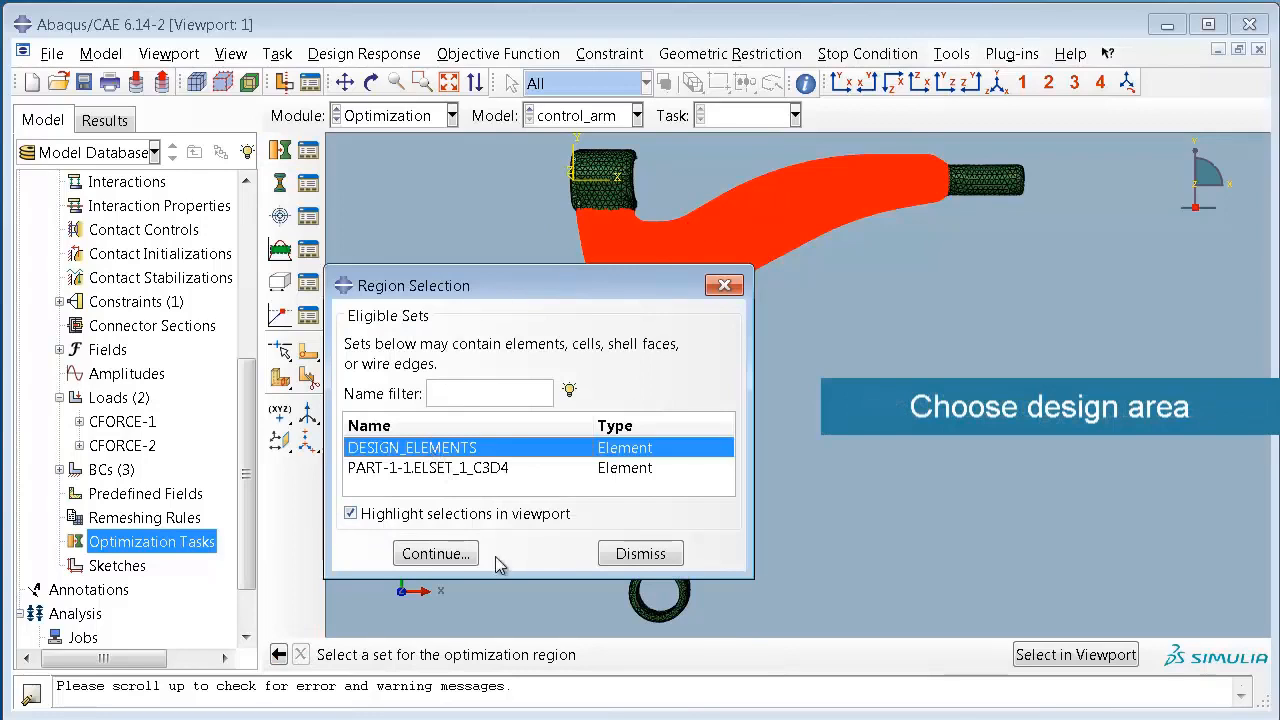
pyautogui.click(463, 557)
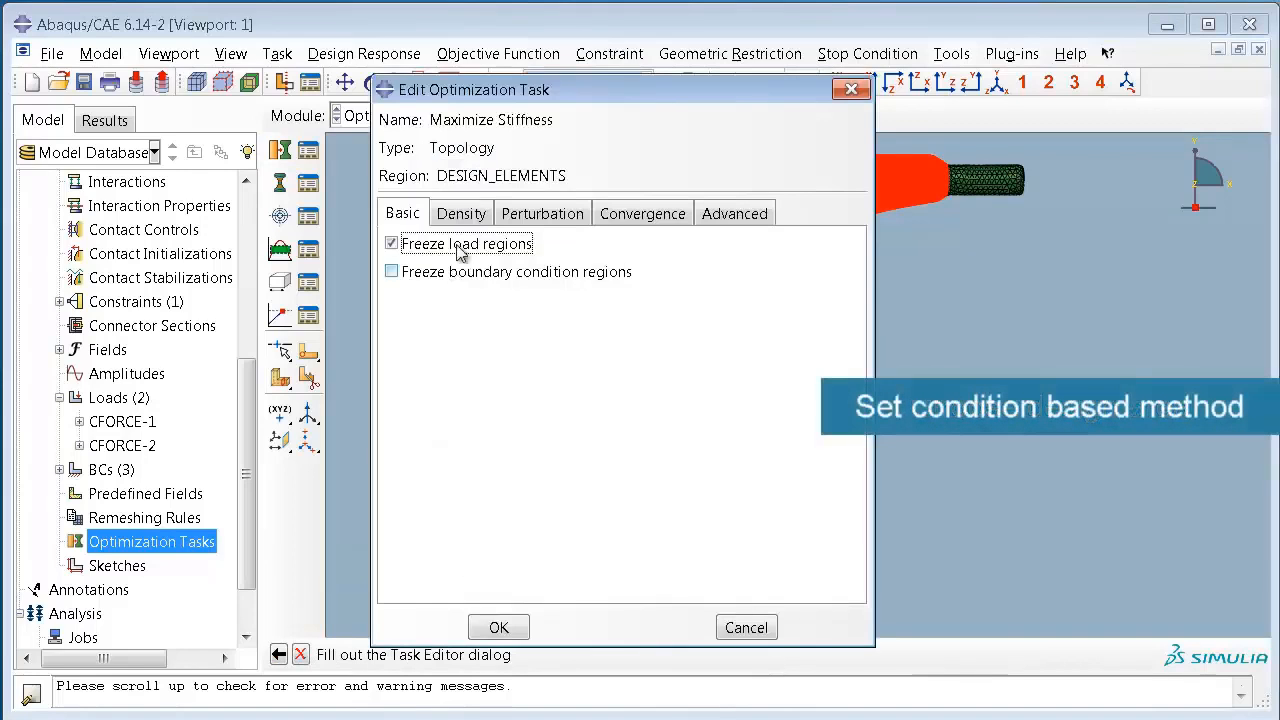
pyautogui.click(728, 222)
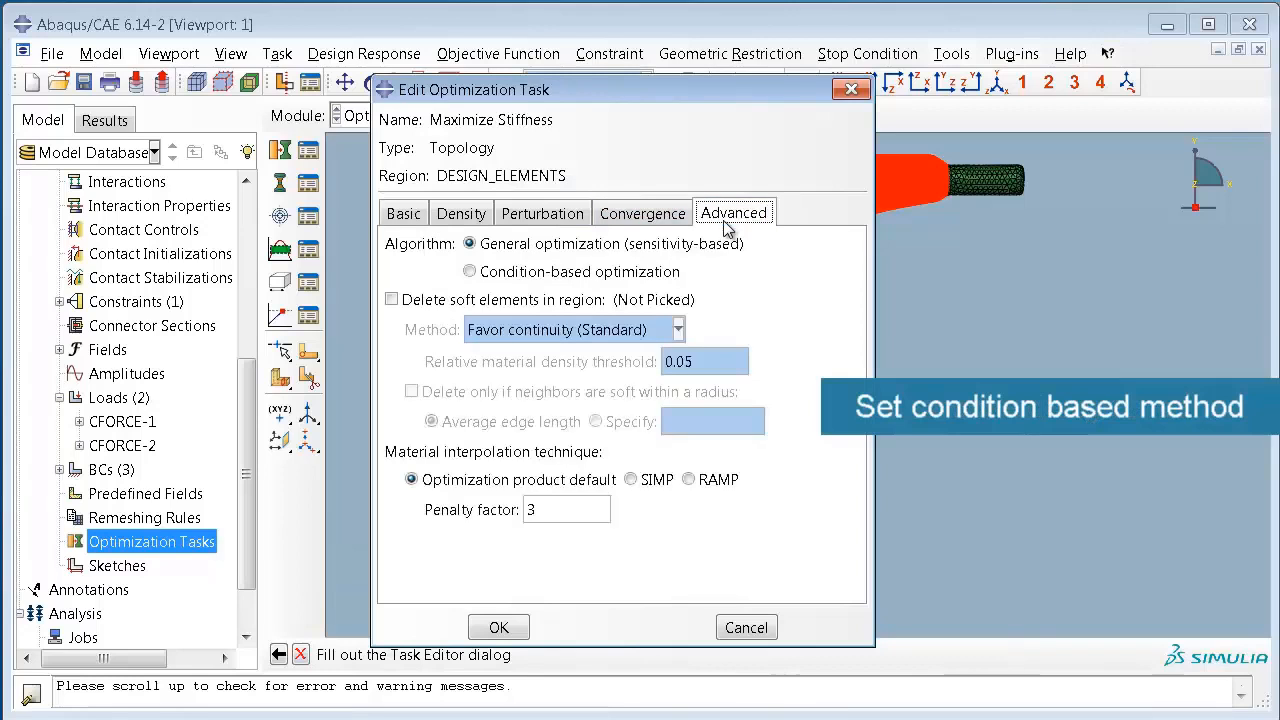
pyautogui.click(470, 272)
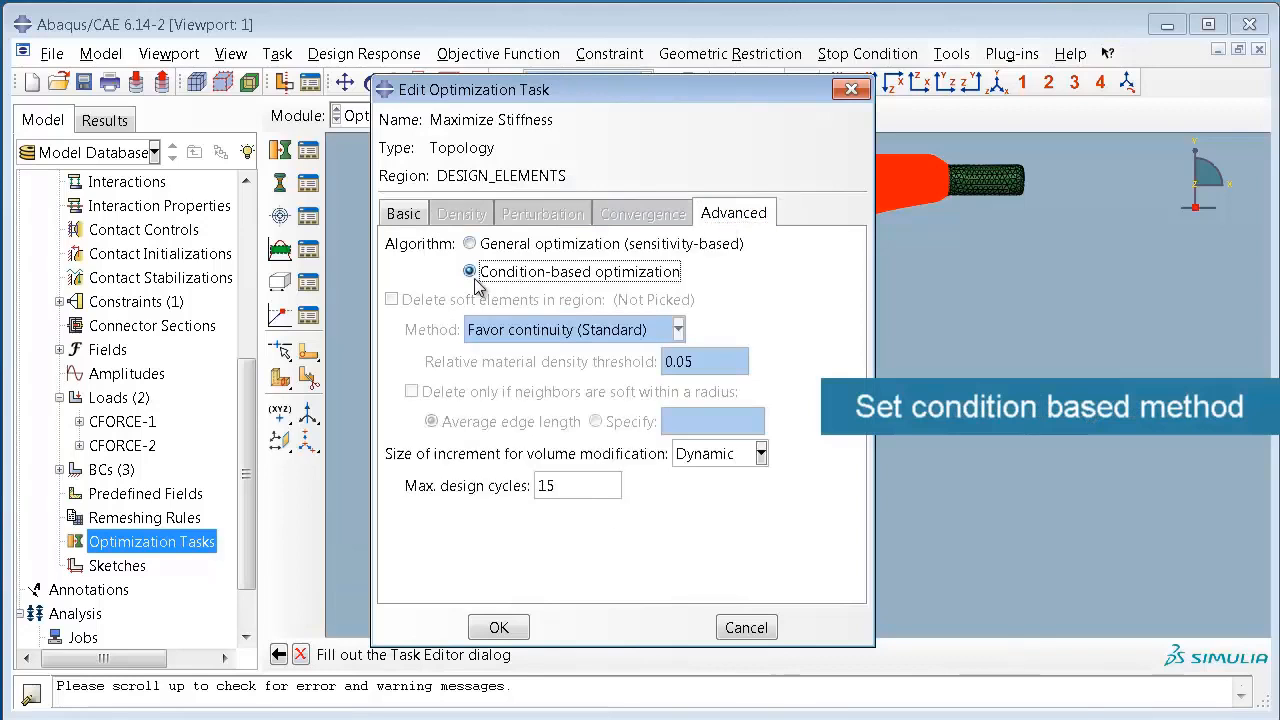
pyautogui.click(497, 630)
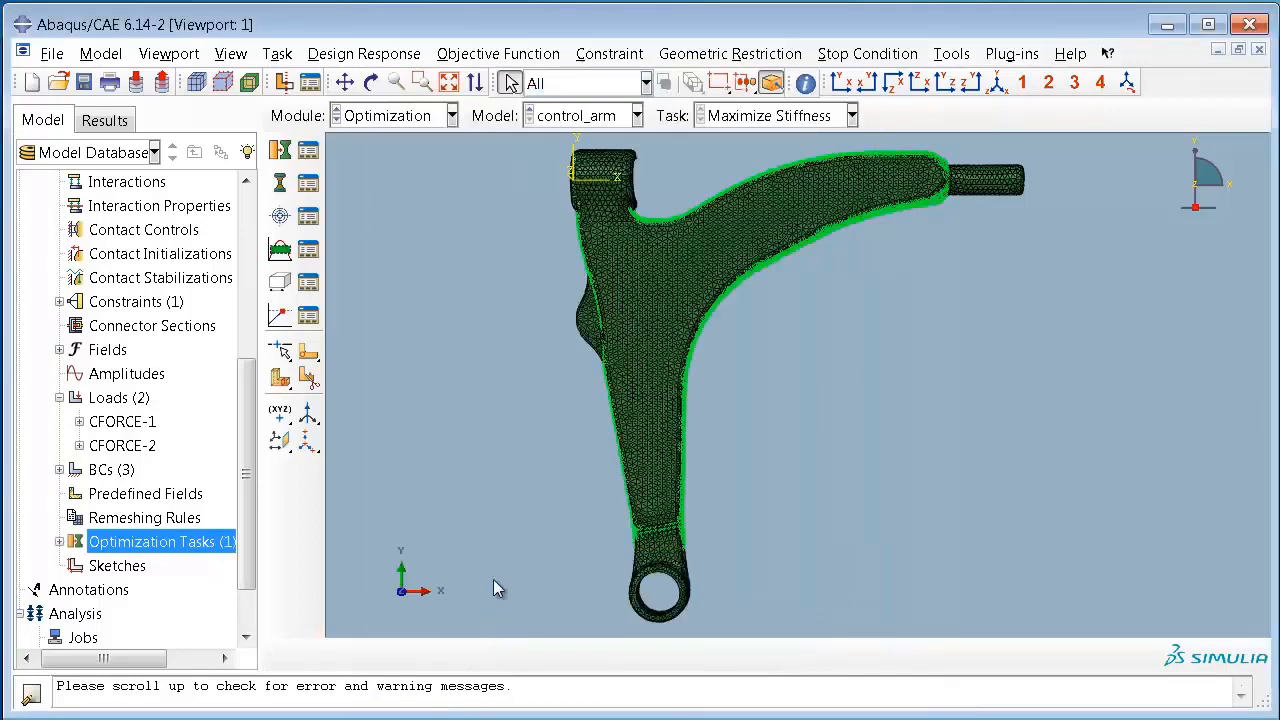
# Step: Create a single-term design response named "Strain Energy" for the whole model, using the strain energy variable
pyautogui.click(279, 185)
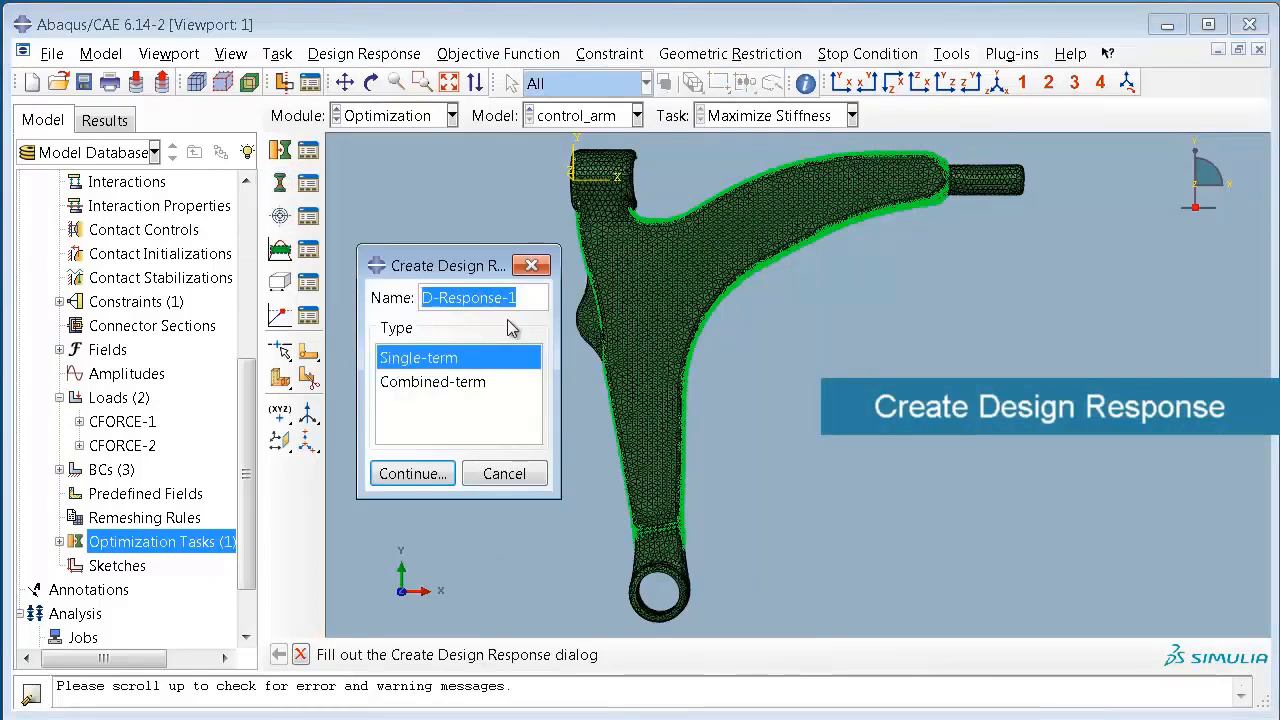
pyautogui.write('Strain')
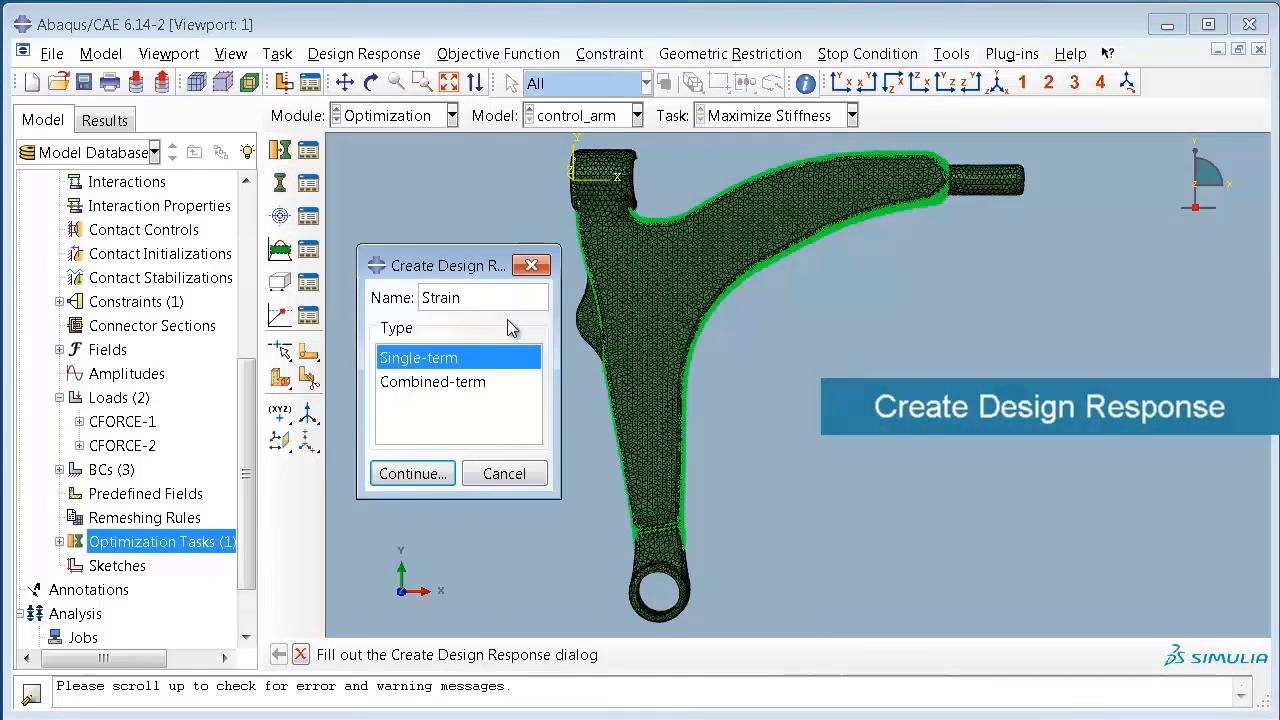
pyautogui.write(' Energy')
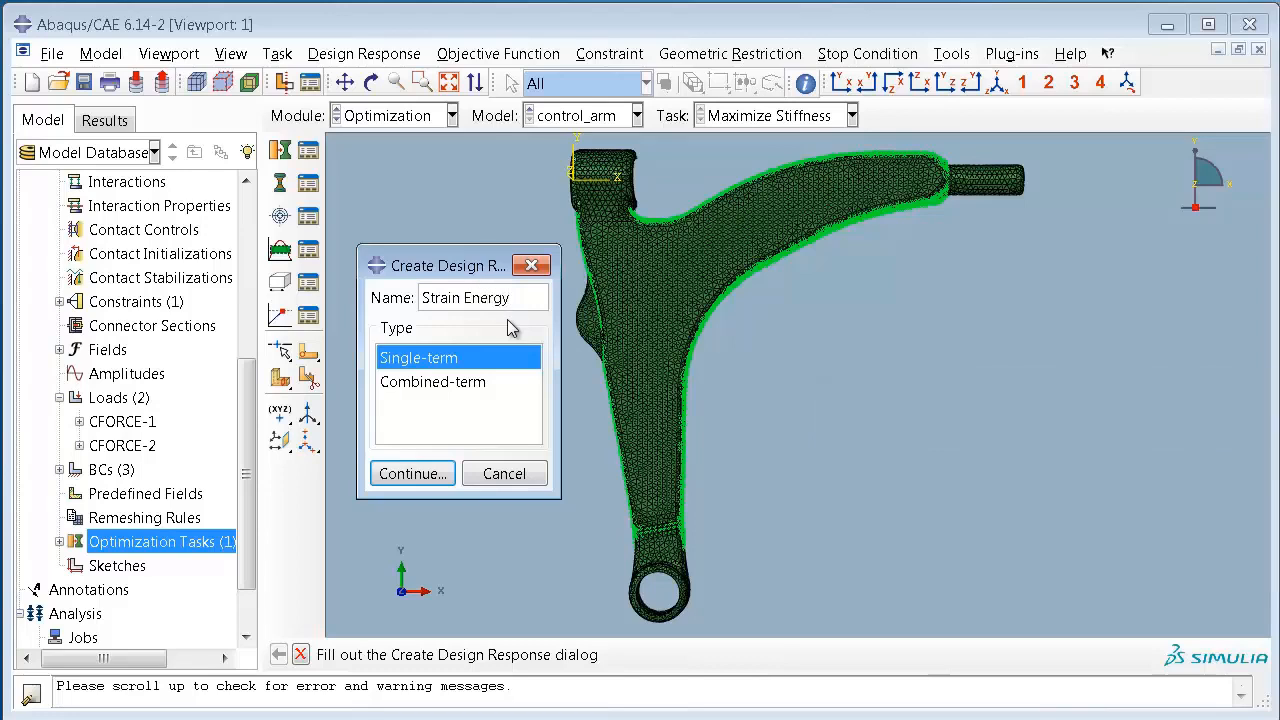
pyautogui.click(424, 476)
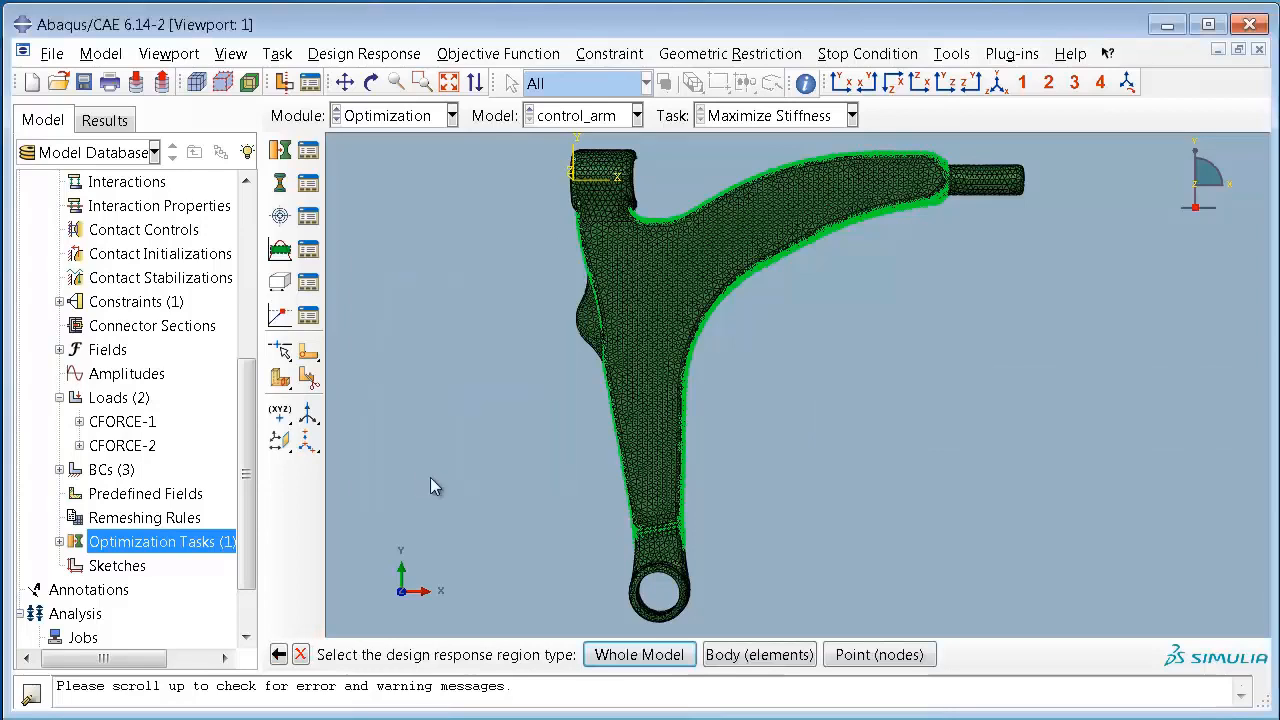
pyautogui.click(679, 650)
pyautogui.click(458, 356)
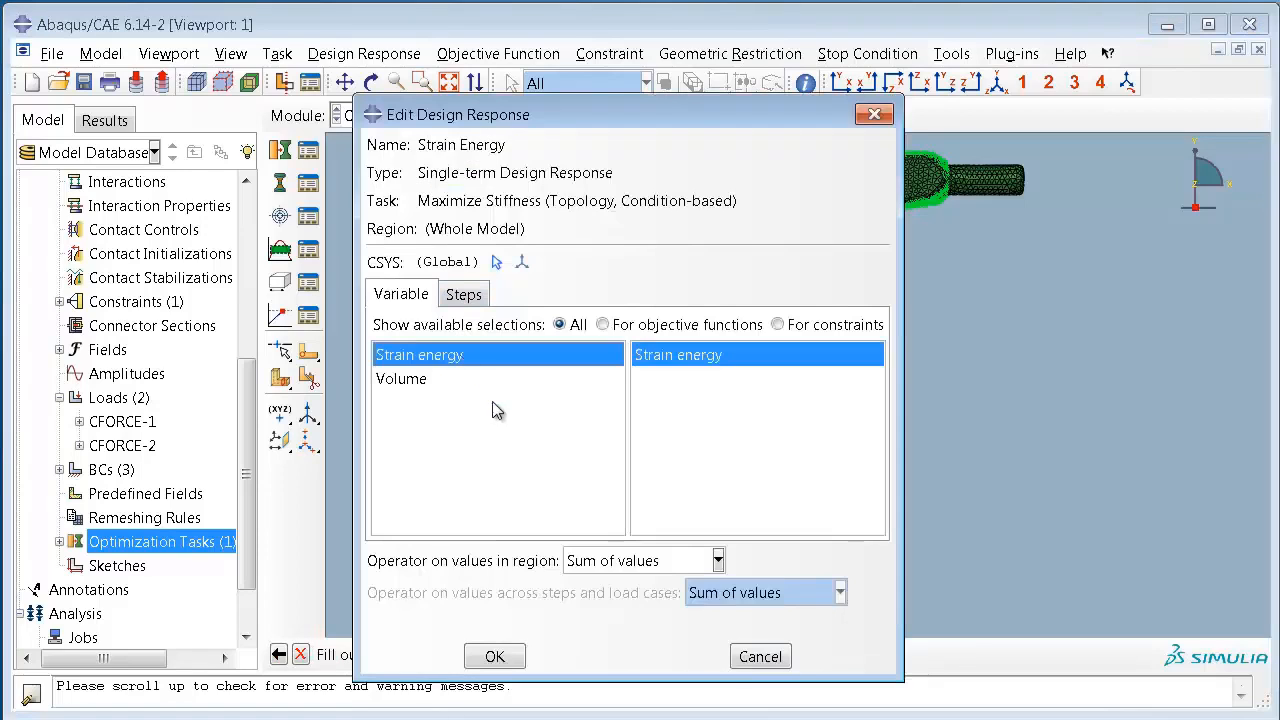
pyautogui.click(520, 666)
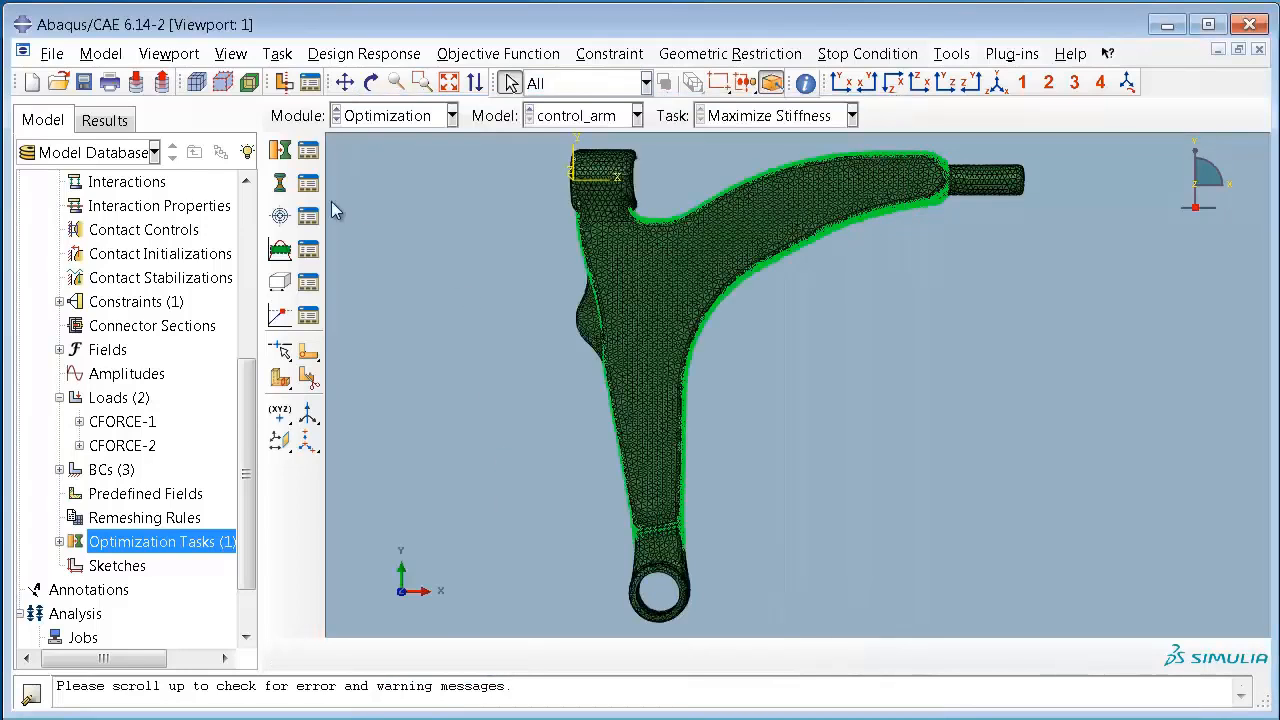
# Step: Create a single-term design response named "Volume" for the whole model, using the volume variable
pyautogui.click(283, 188)
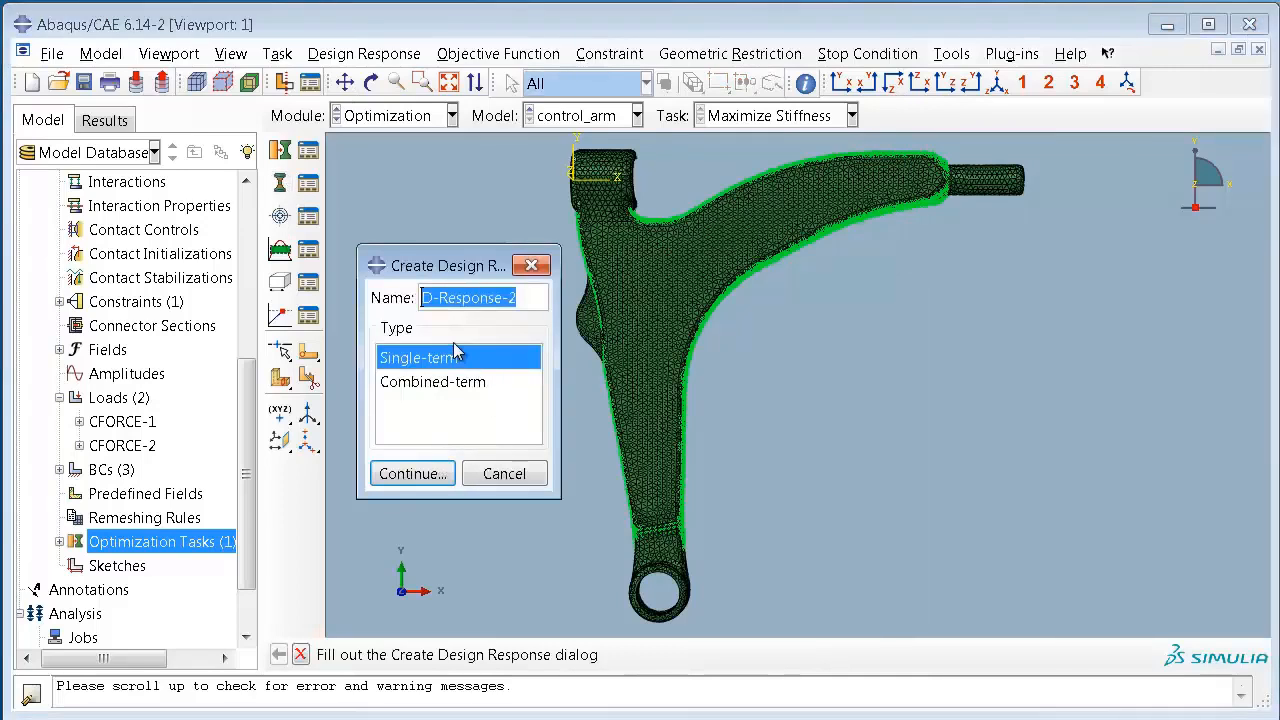
pyautogui.write('Volume')
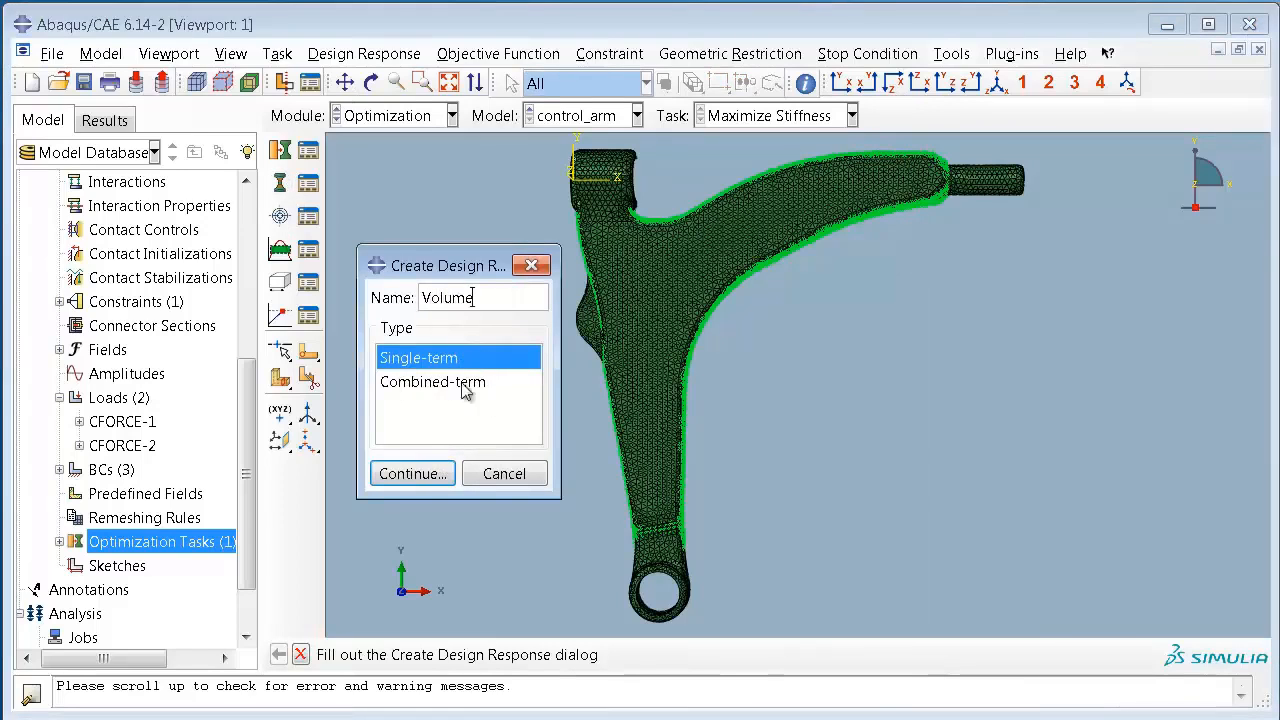
pyautogui.click(426, 476)
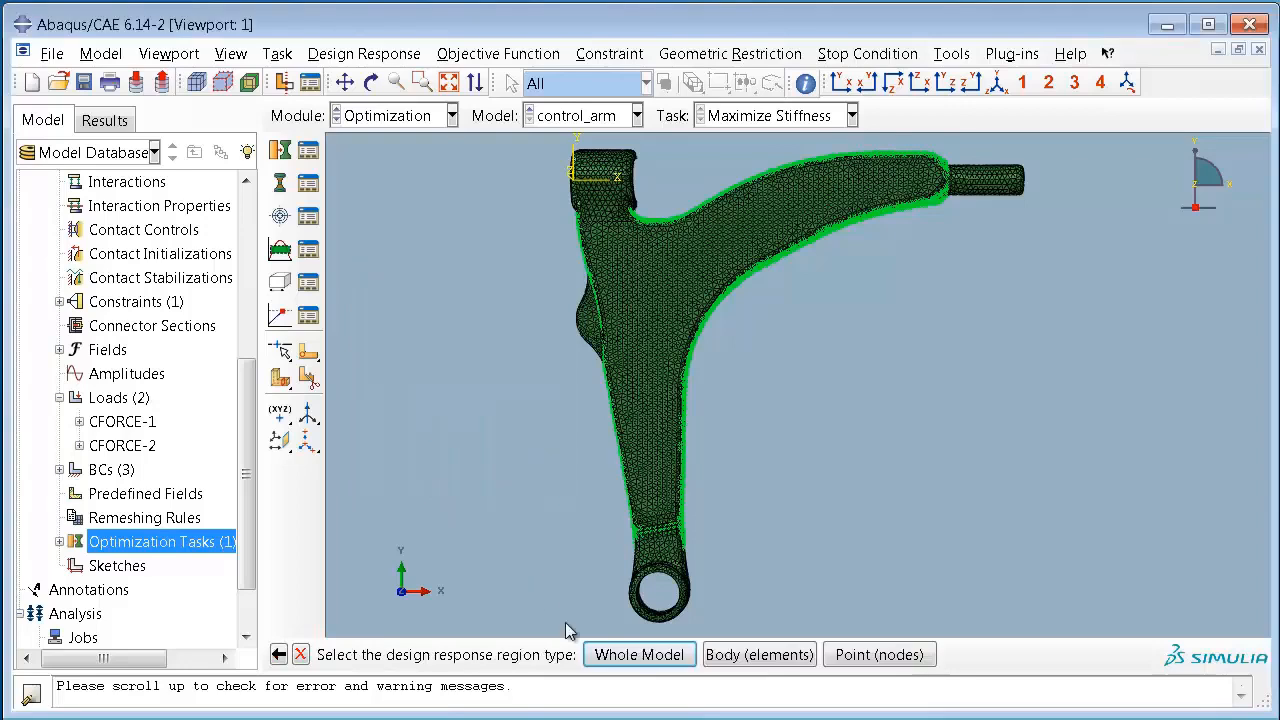
pyautogui.click(630, 655)
pyautogui.click(412, 384)
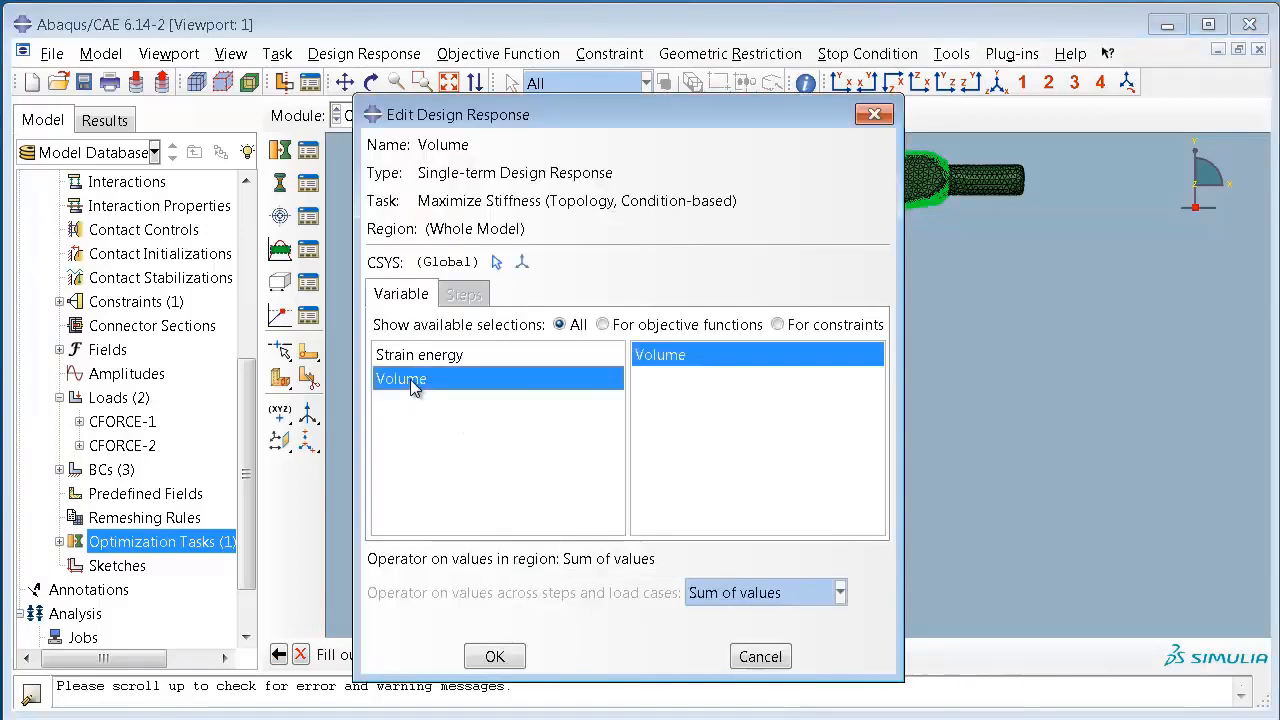
pyautogui.click(515, 657)
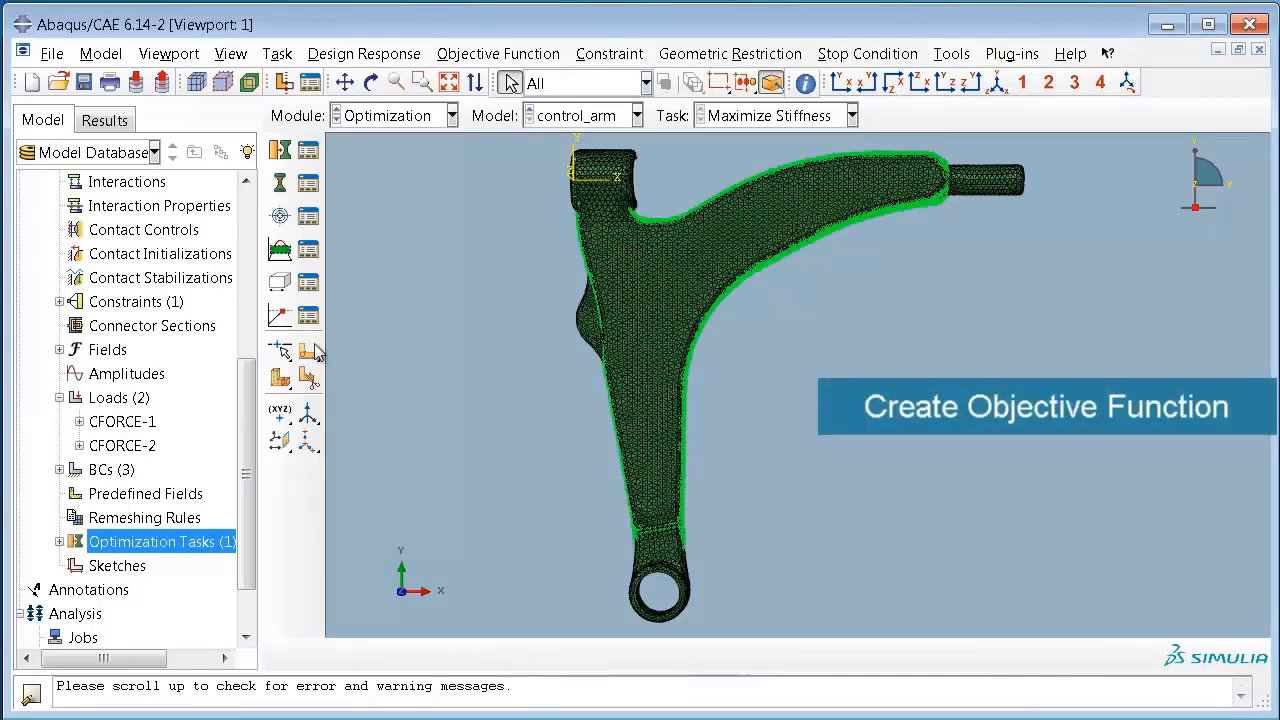
# Step: Create an objective function named "Minimize Strain Energy" that minimizes the Strain Energy design response
pyautogui.click(281, 220)
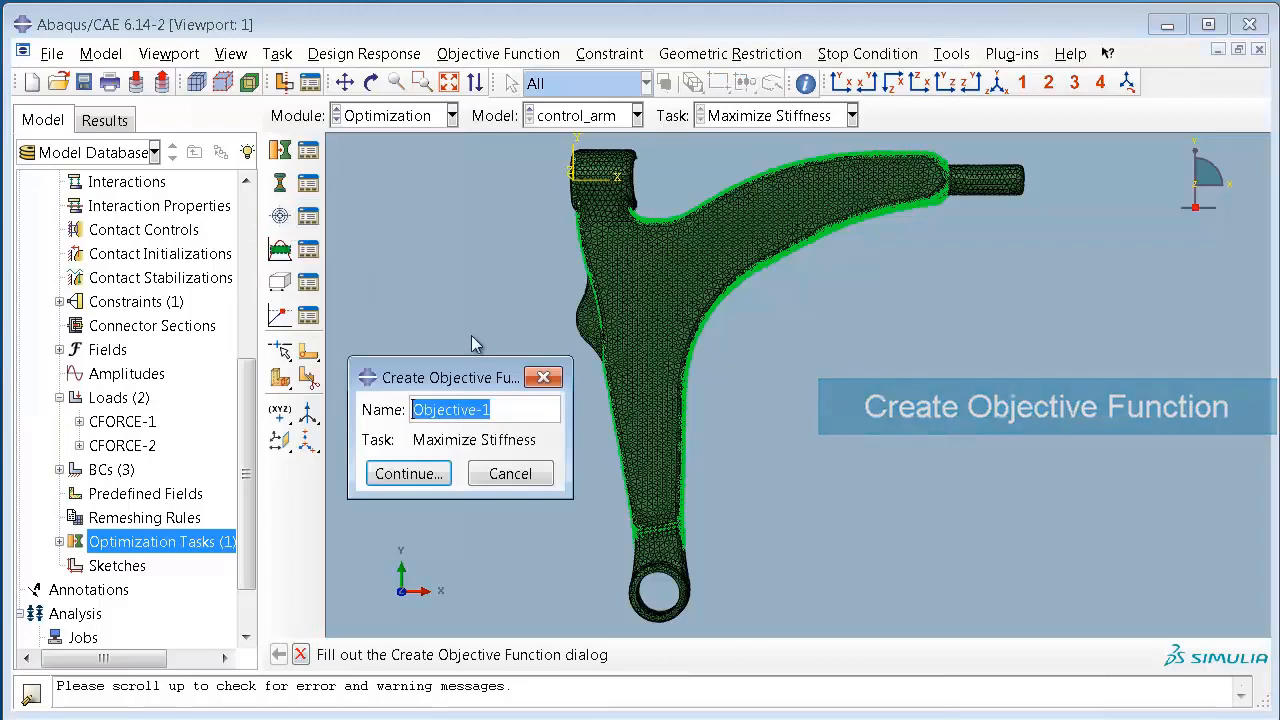
pyautogui.write('Minim')
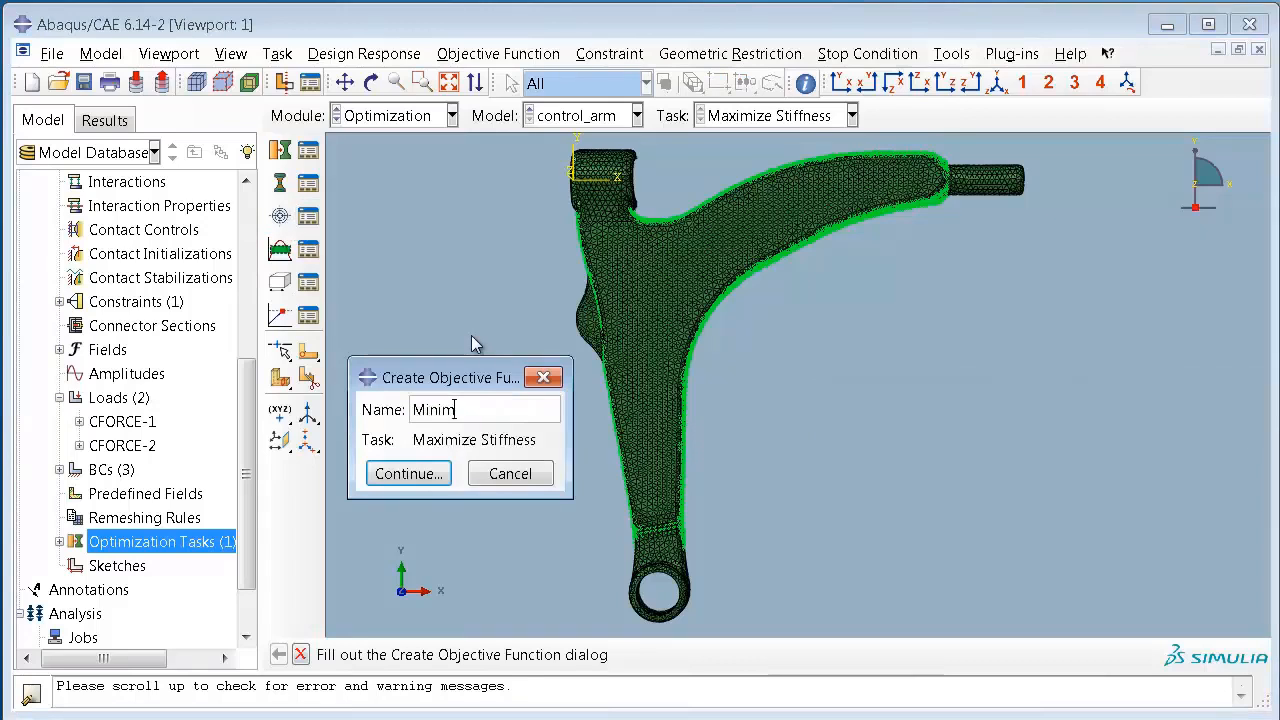
pyautogui.write('ize St')
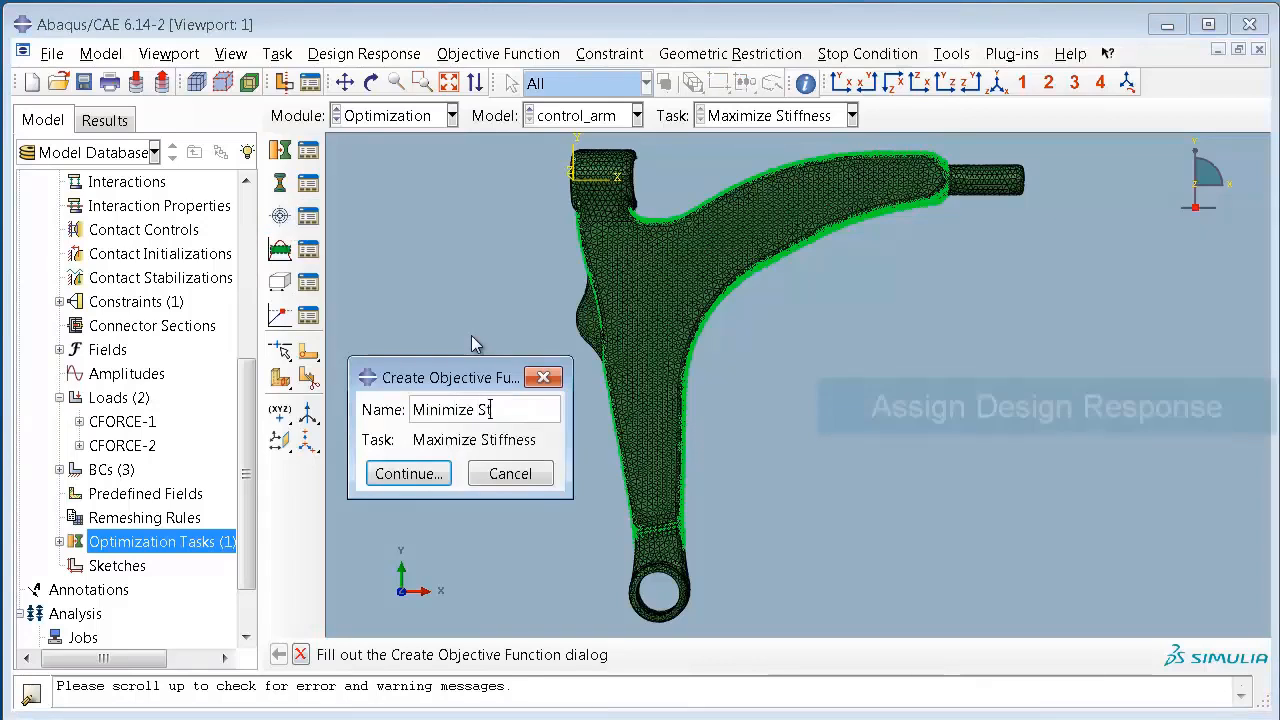
pyautogui.write('rain Energy')
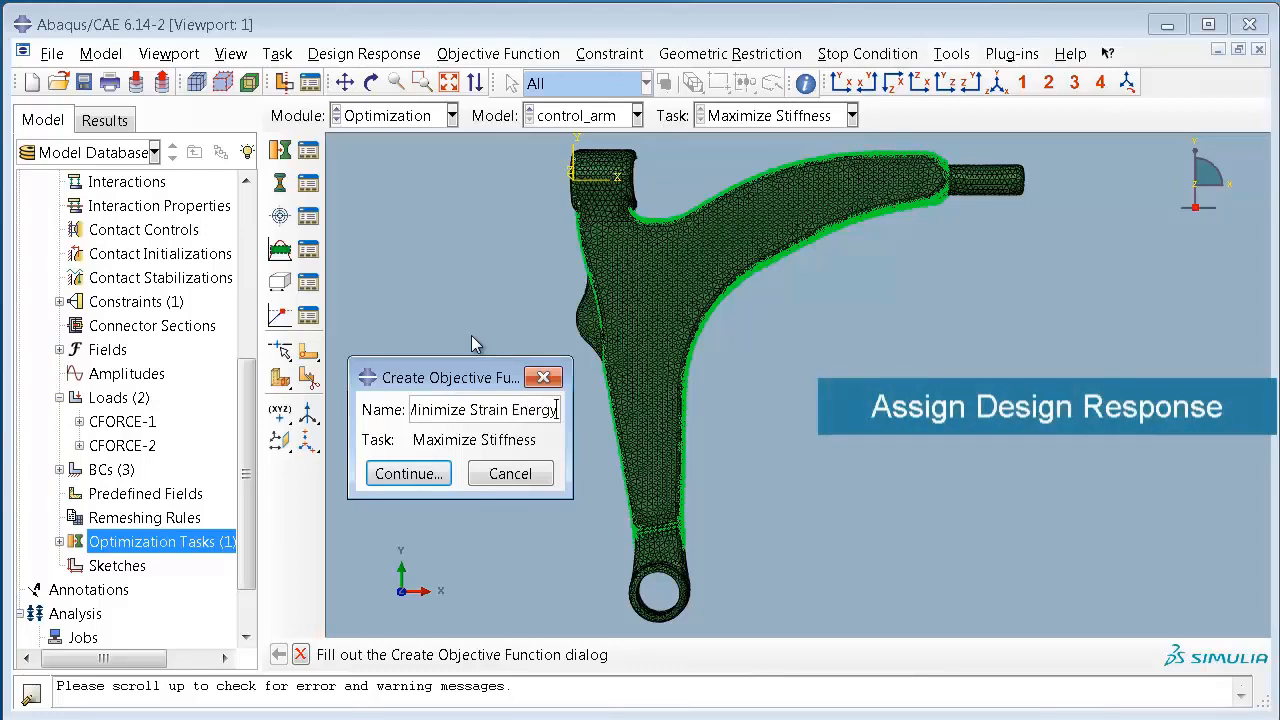
pyautogui.click(447, 479)
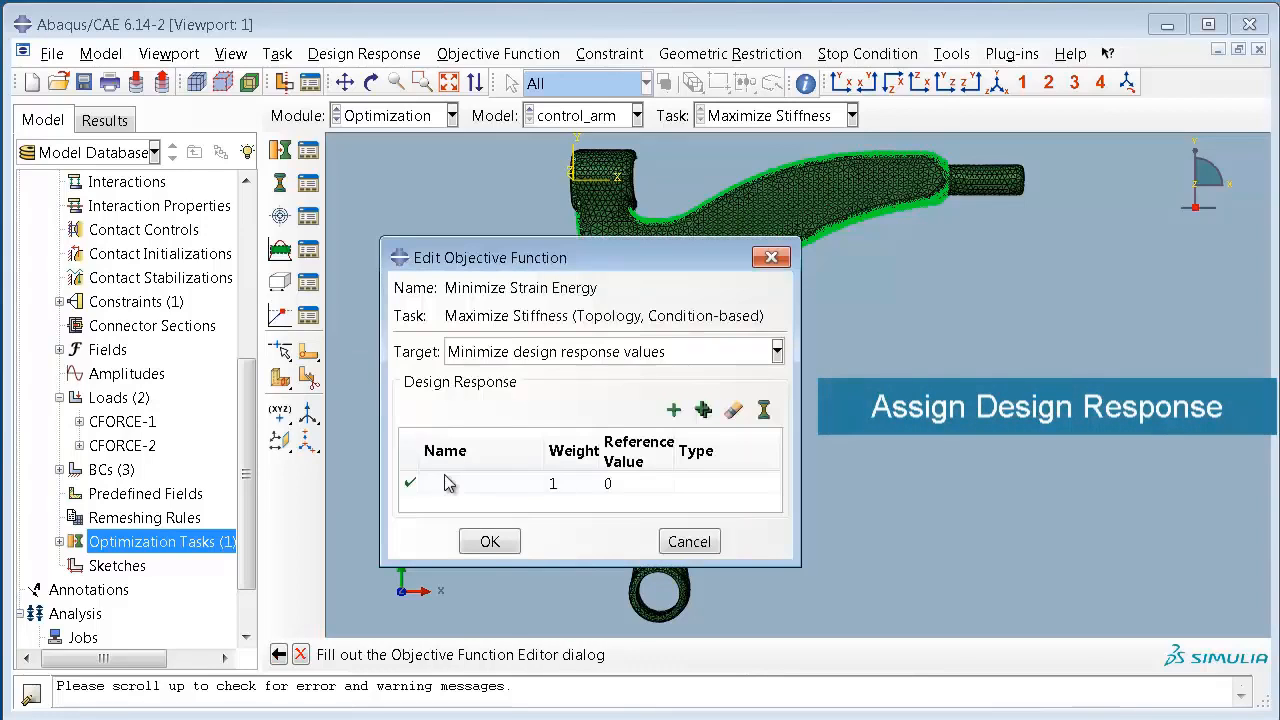
pyautogui.click(516, 484)
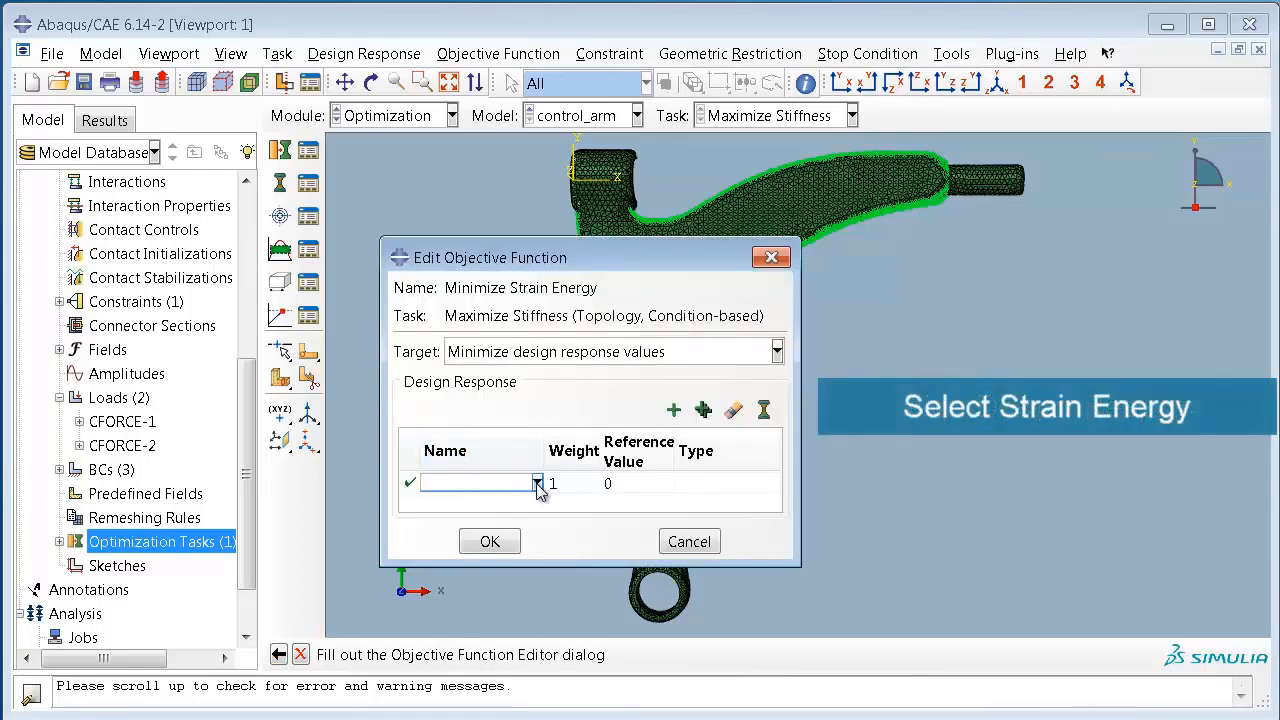
pyautogui.click(537, 484)
pyautogui.click(527, 505)
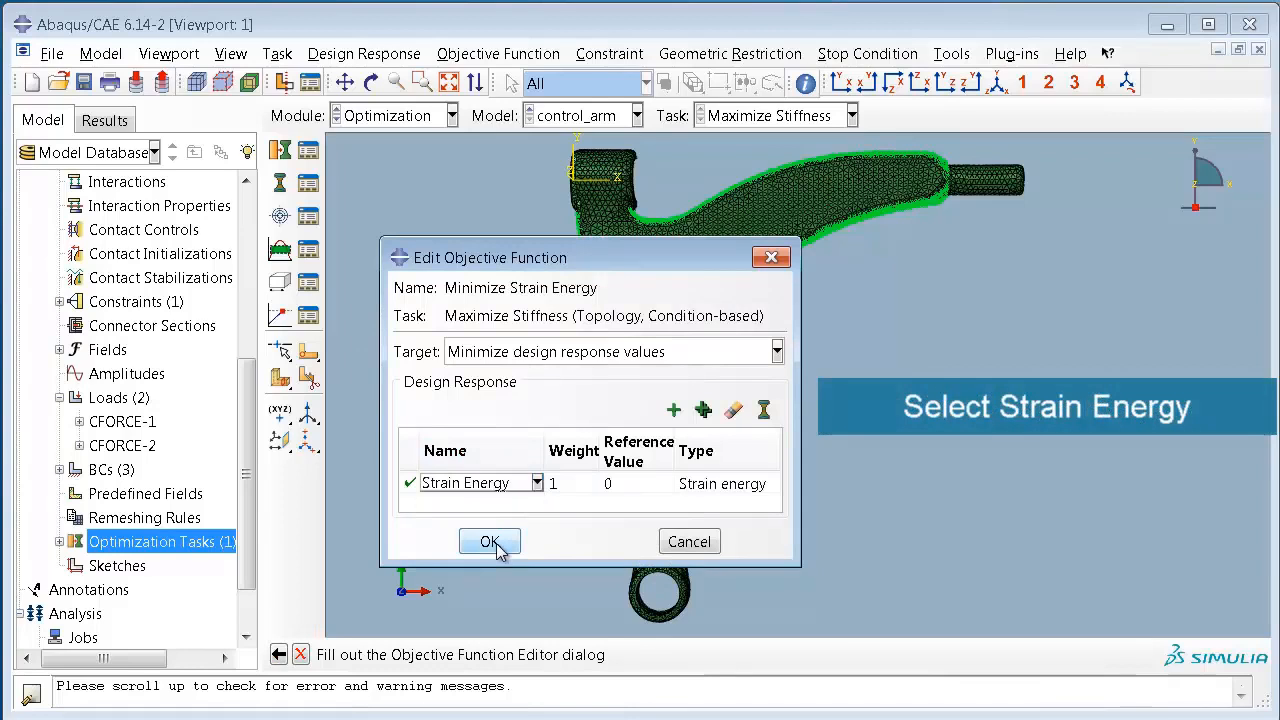
pyautogui.click(503, 552)
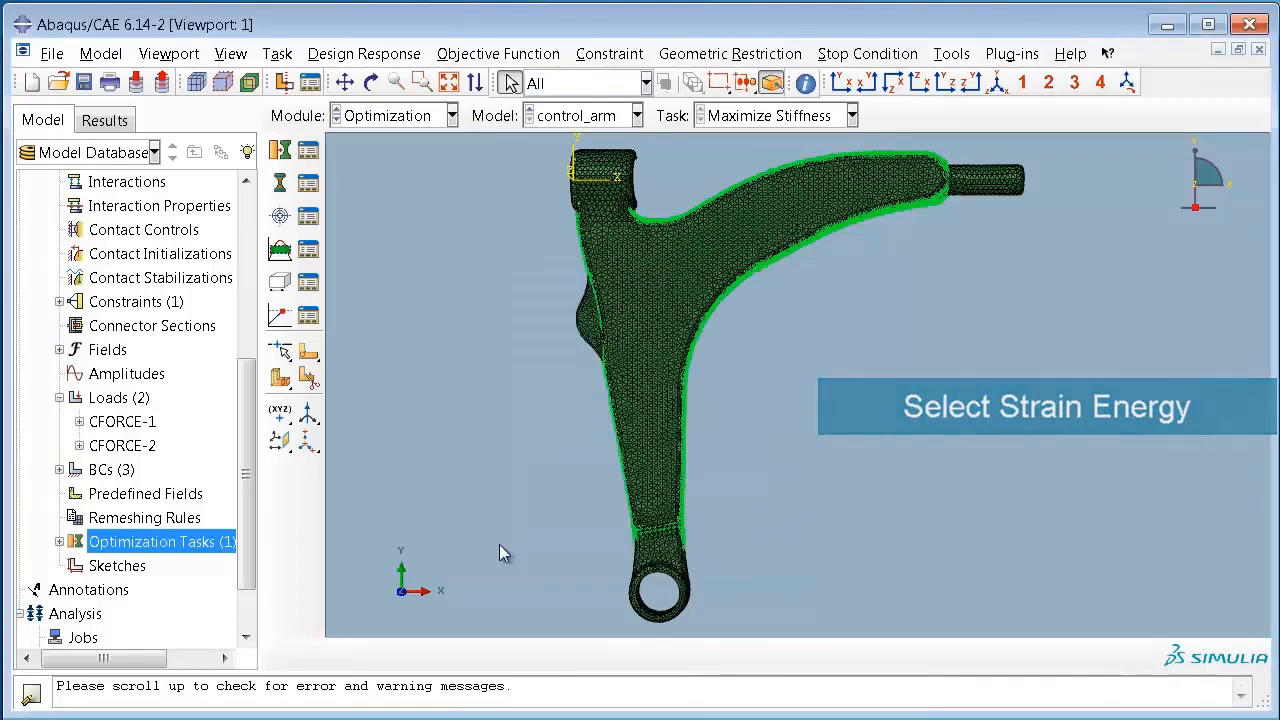
# Step: Create a constraint named "Volume Constraint" that limits the Volume design response to a 0.7 fraction of its initial value
pyautogui.click(280, 281)
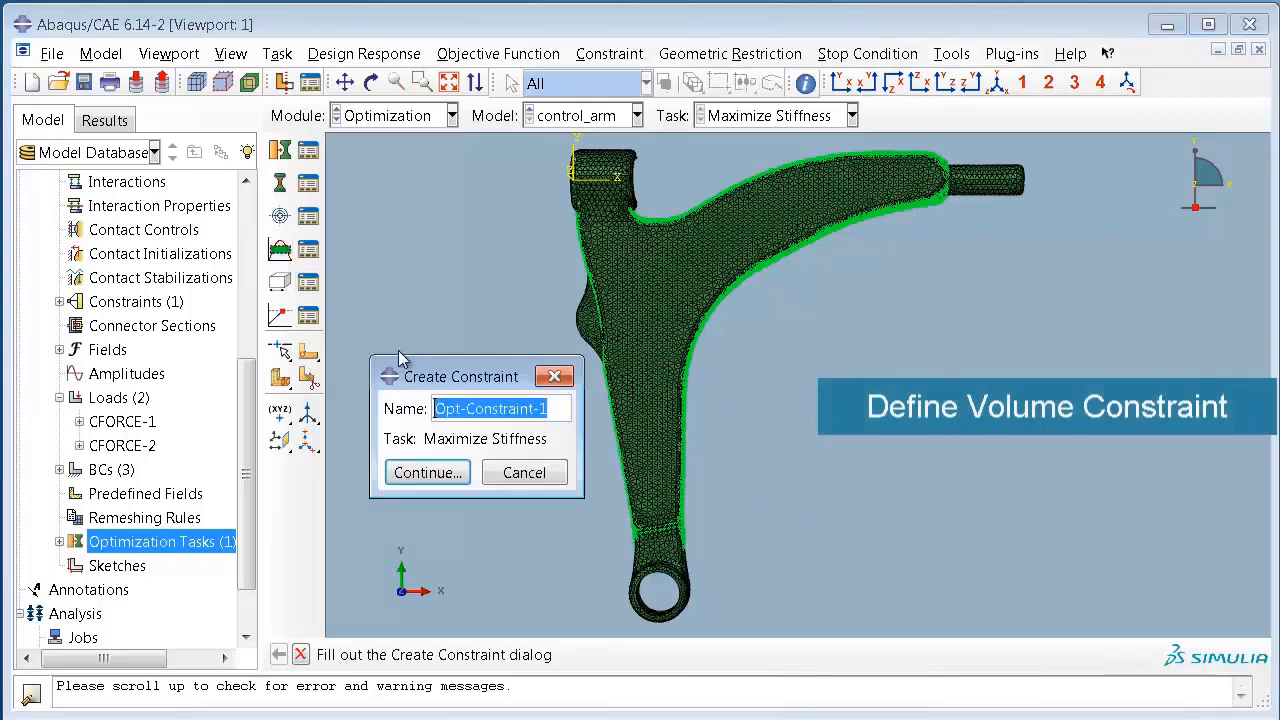
pyautogui.write('Vol')
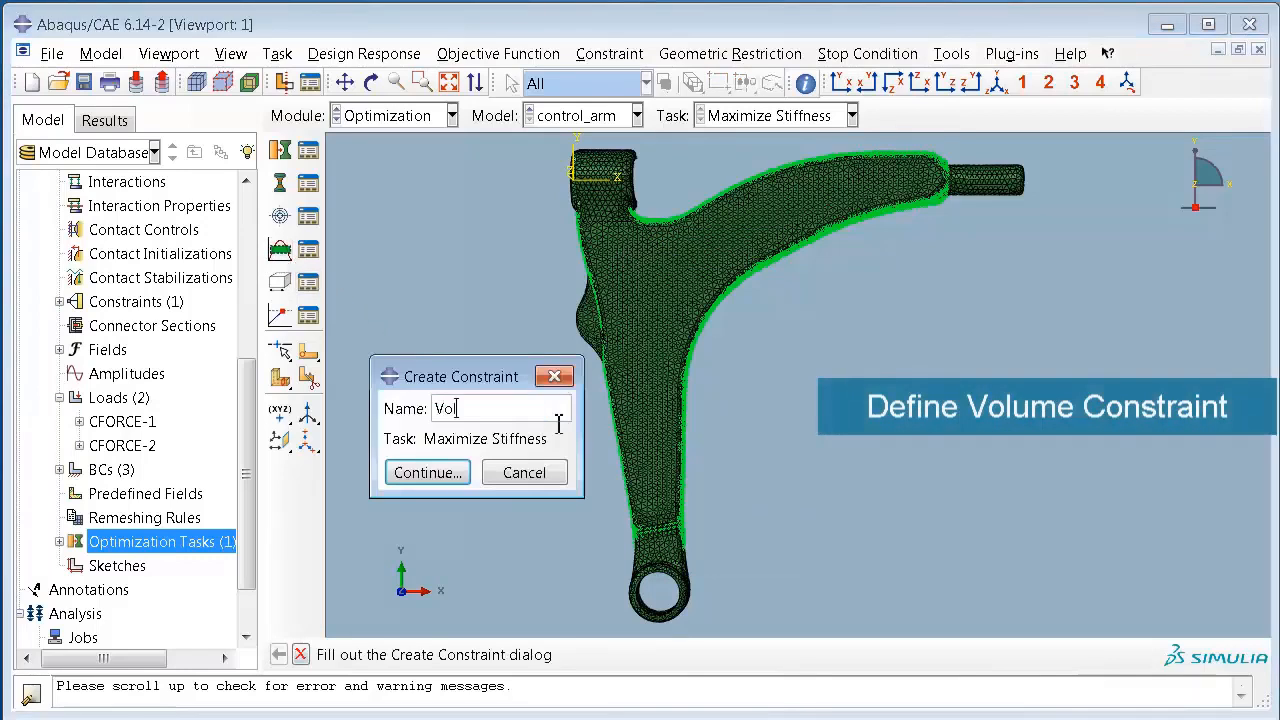
pyautogui.write('ume Constraint')
pyautogui.click(460, 474)
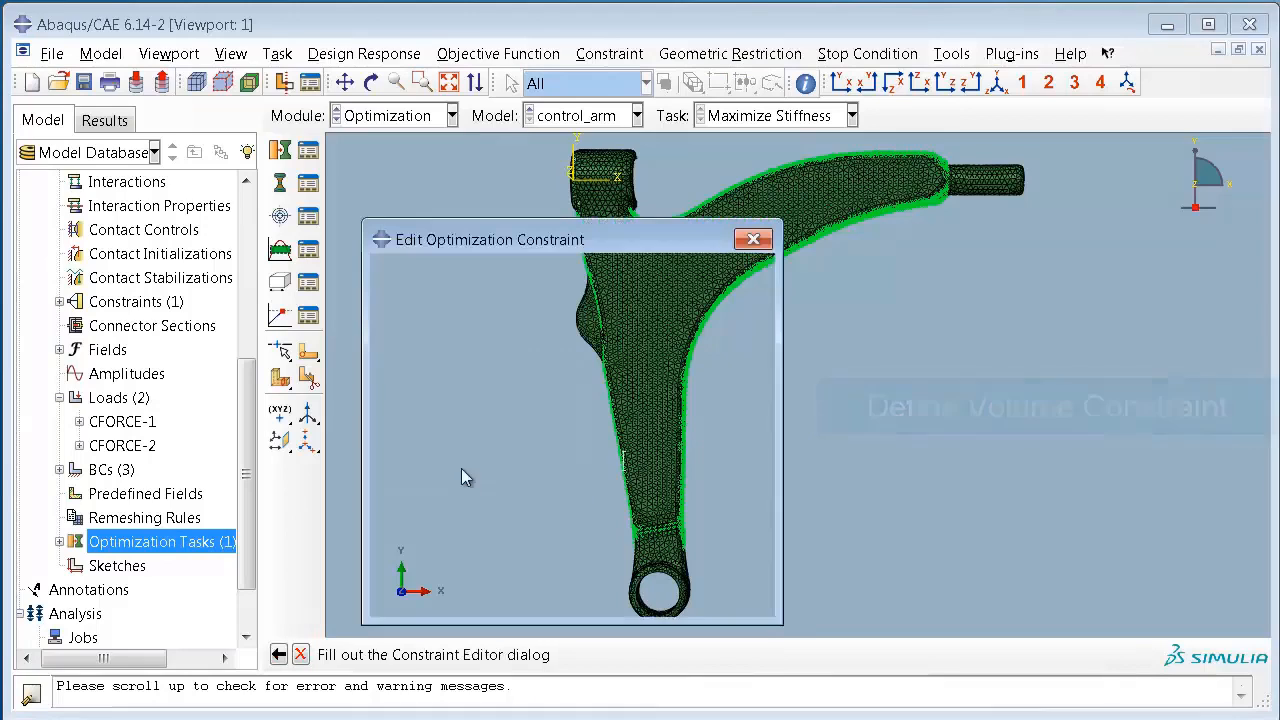
pyautogui.click(520, 362)
pyautogui.click(508, 388)
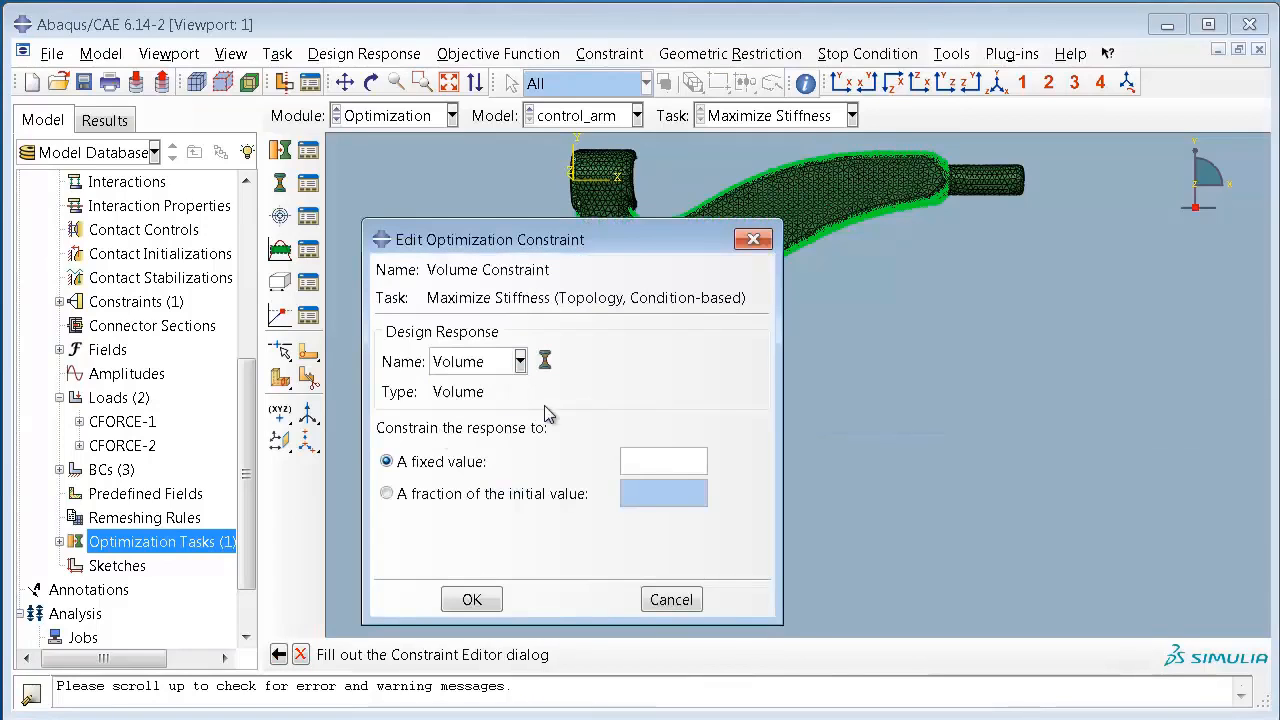
pyautogui.click(486, 494)
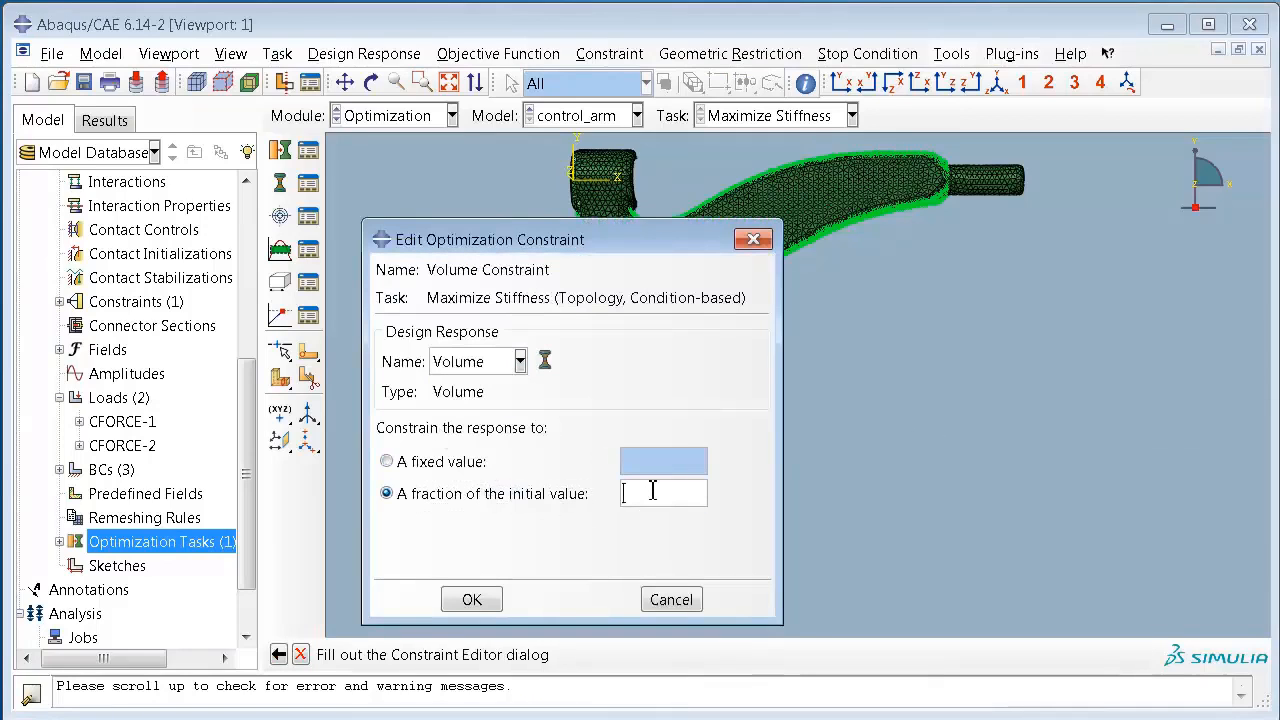
pyautogui.write('0.7')
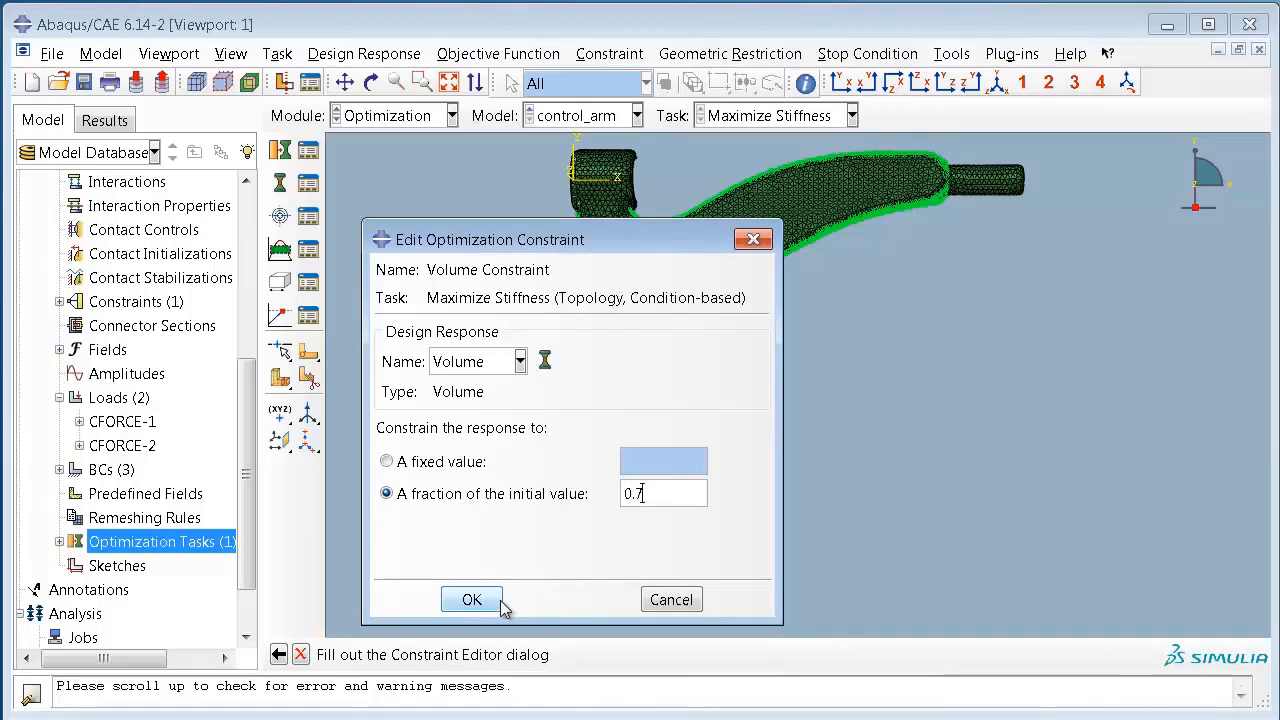
pyautogui.click(472, 600)
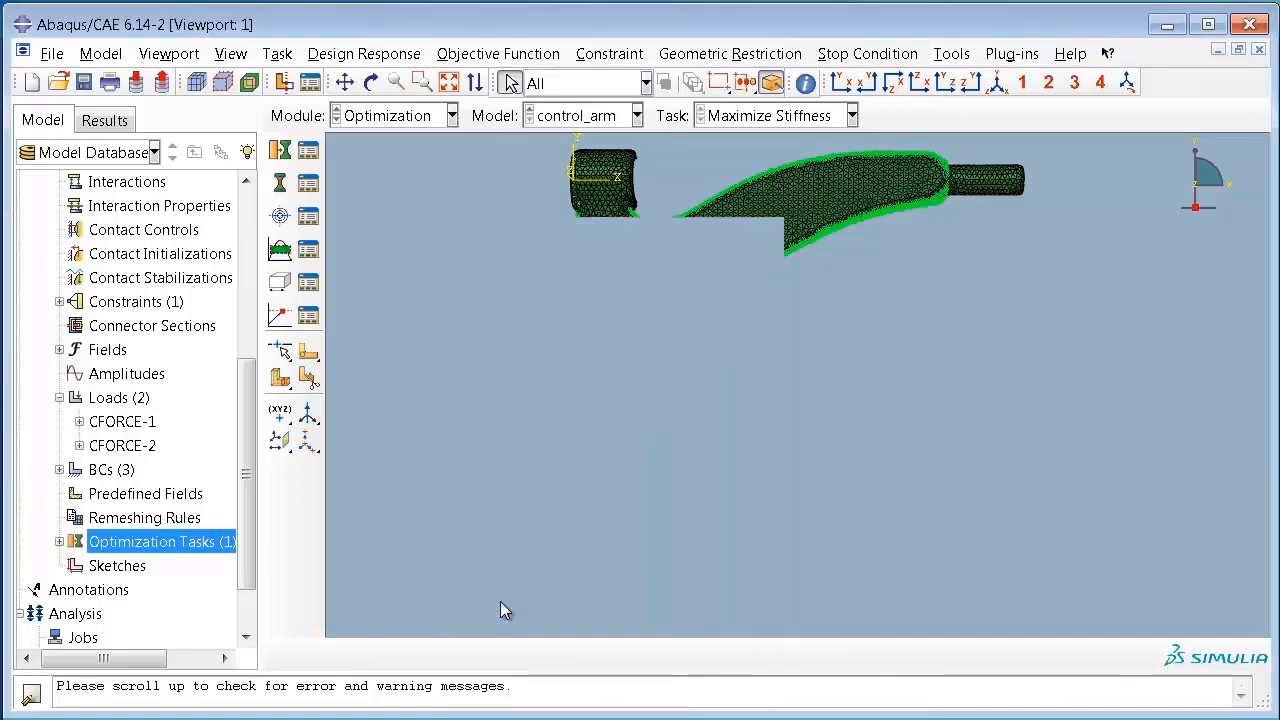
# Step: Create a demold control geometric restriction for the DESIGN_ELEMENTS set
pyautogui.click(280, 284)
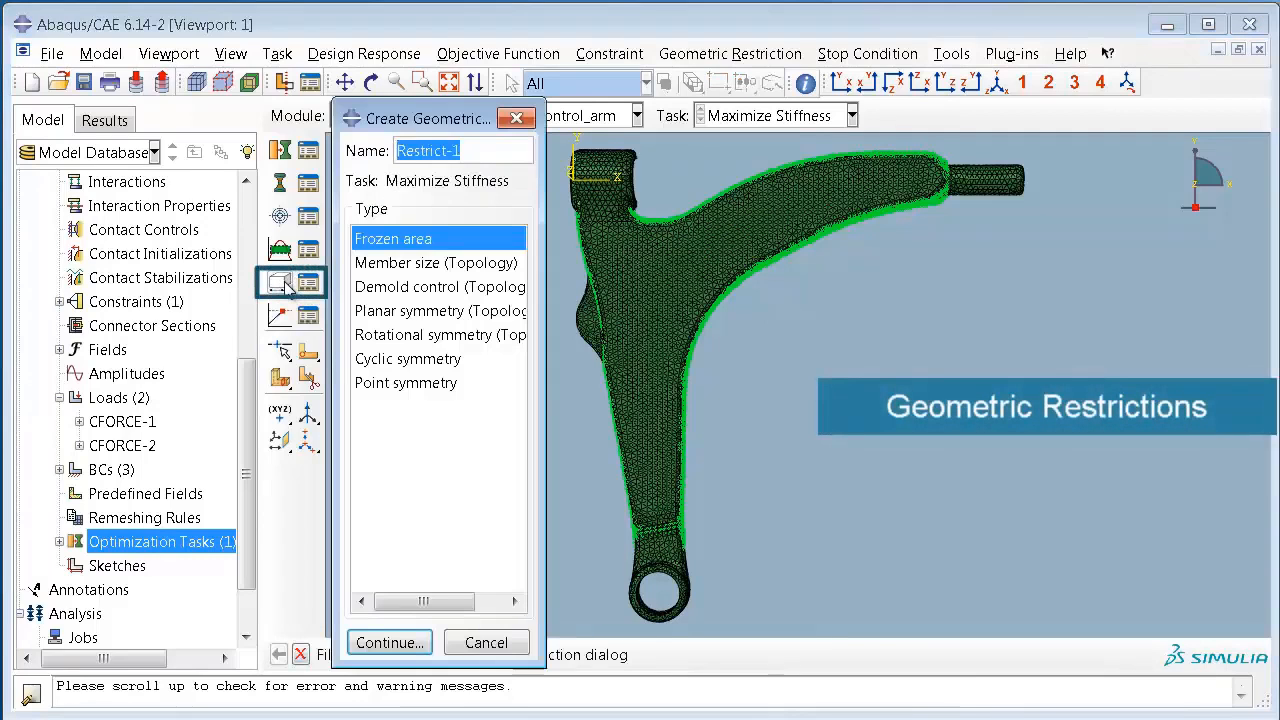
pyautogui.click(499, 288)
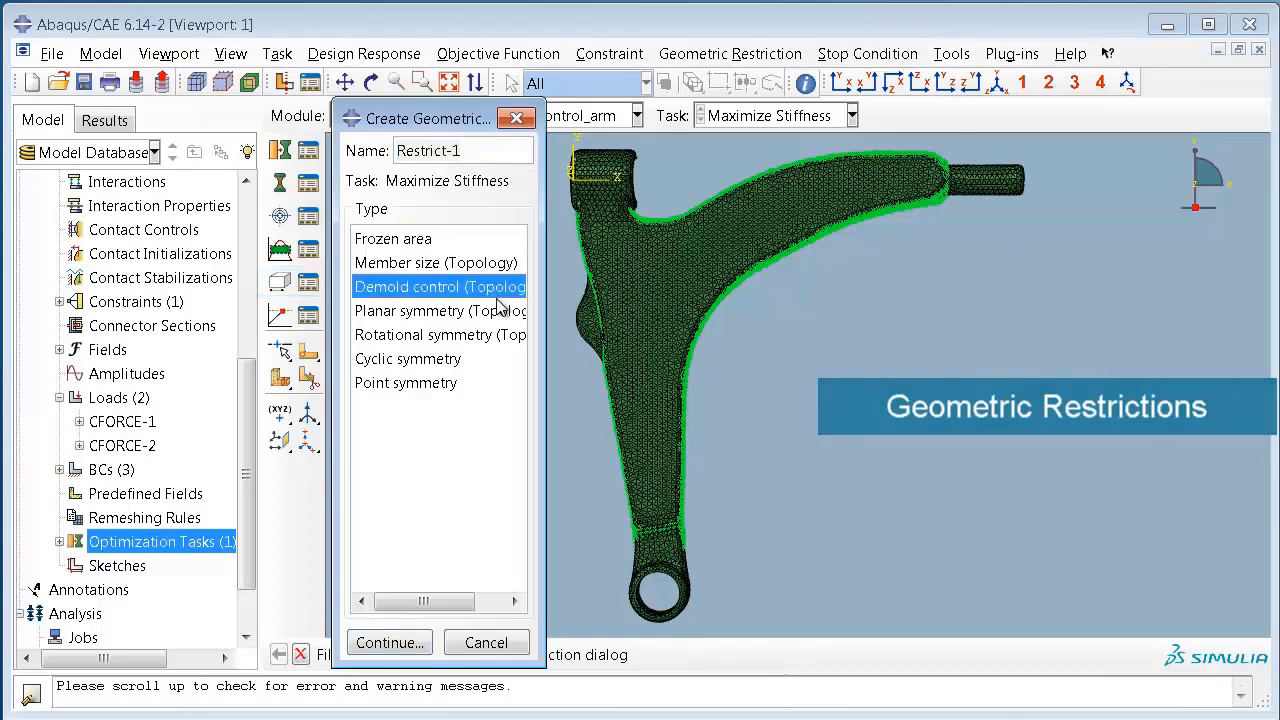
pyautogui.click(428, 642)
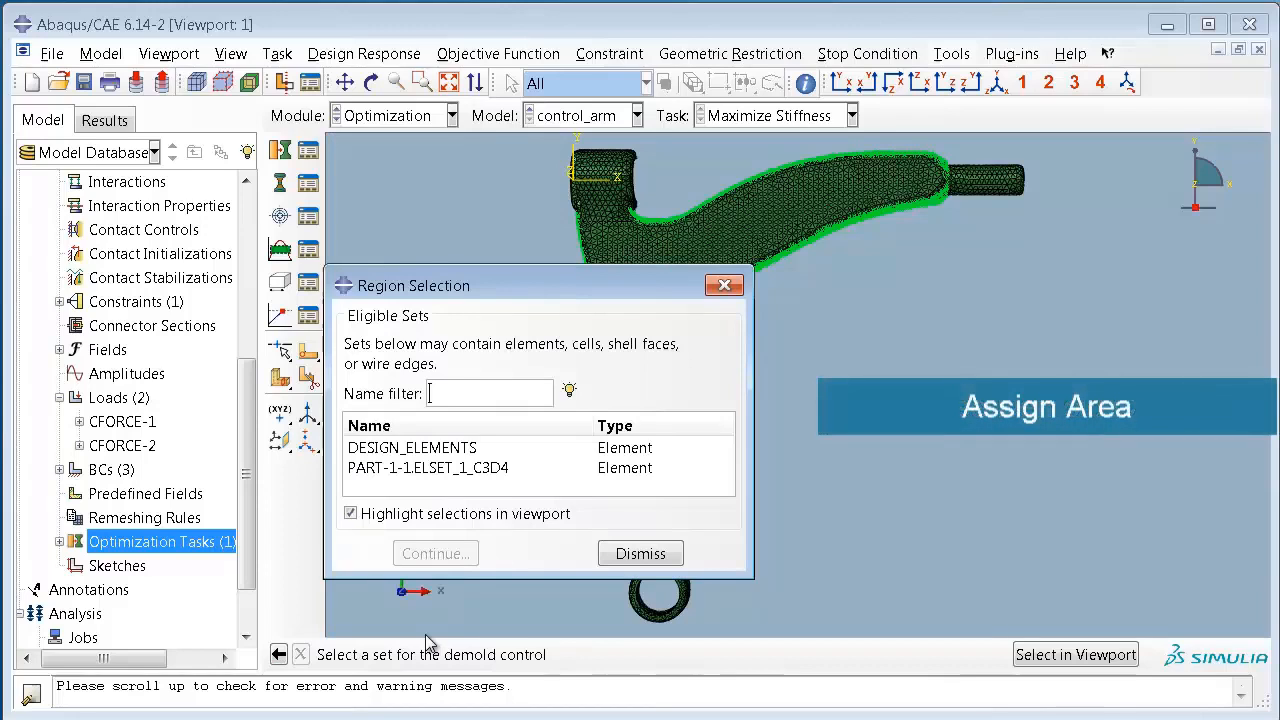
pyautogui.click(493, 449)
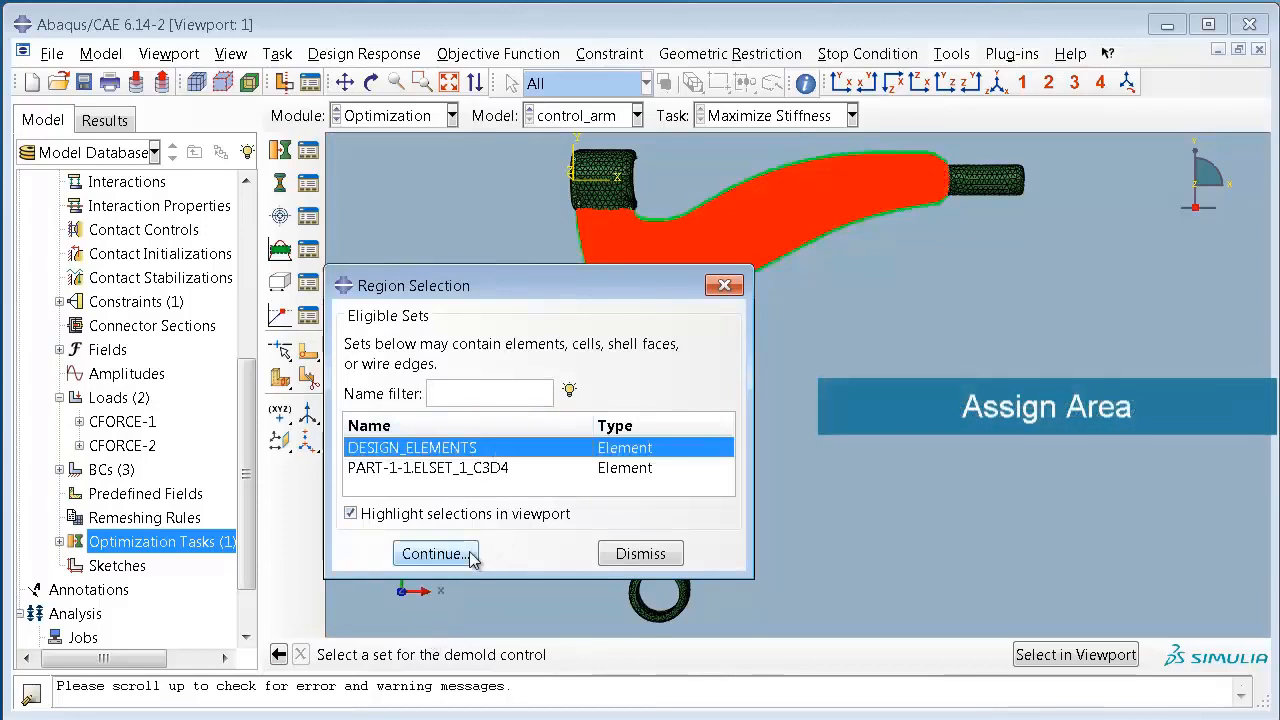
pyautogui.click(436, 554)
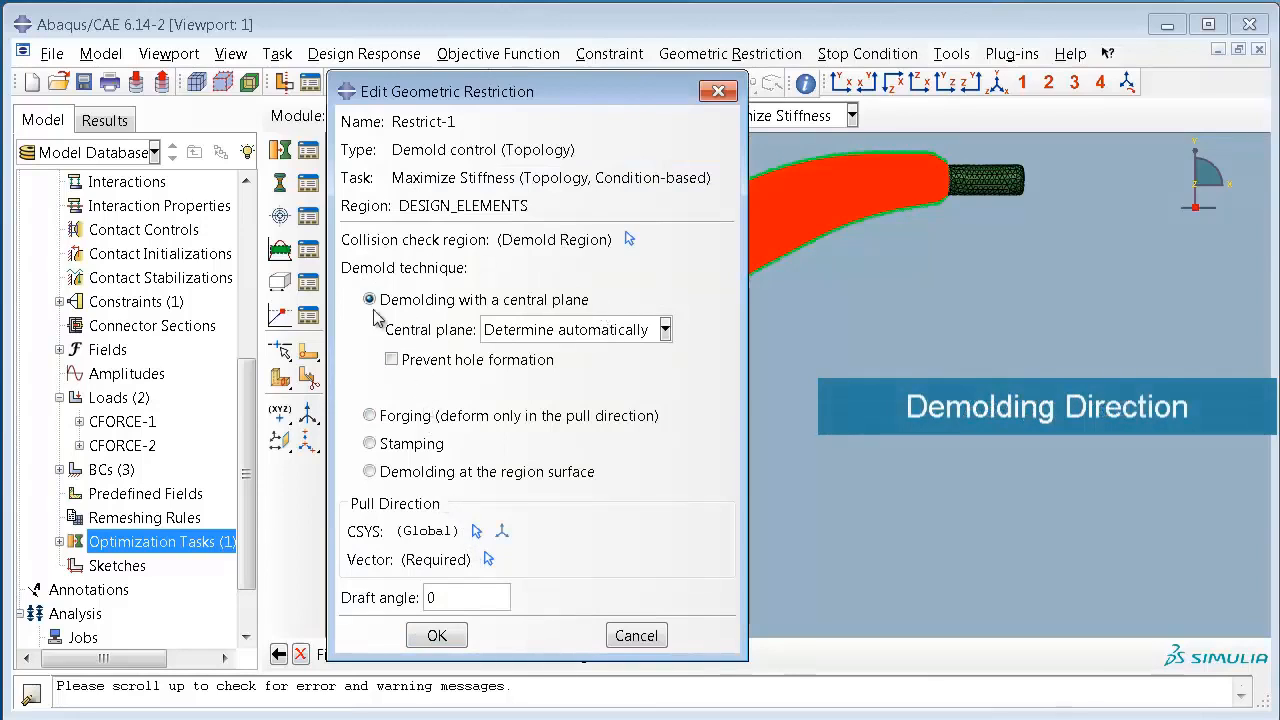
# Step: Define the demold pull direction as vector (0,0,1) from the origin, keeping demolding with an automatically determined central plane
pyautogui.click(488, 559)
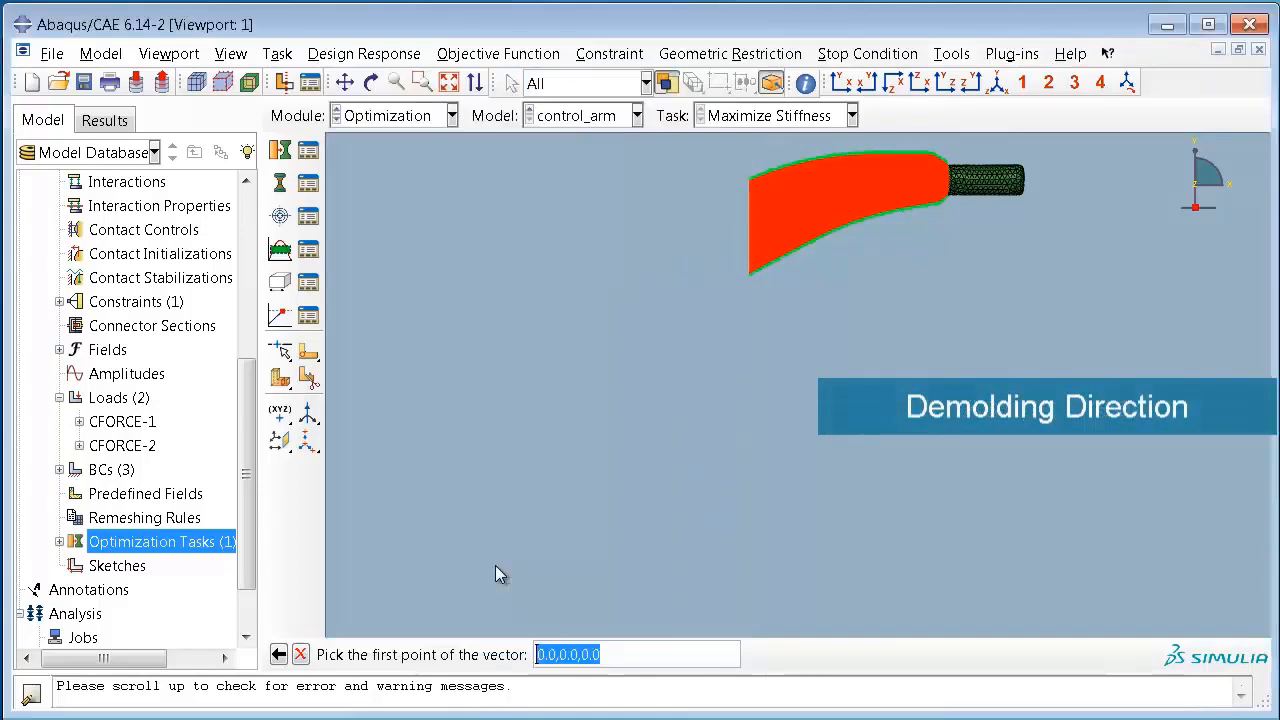
pyautogui.press('Return')
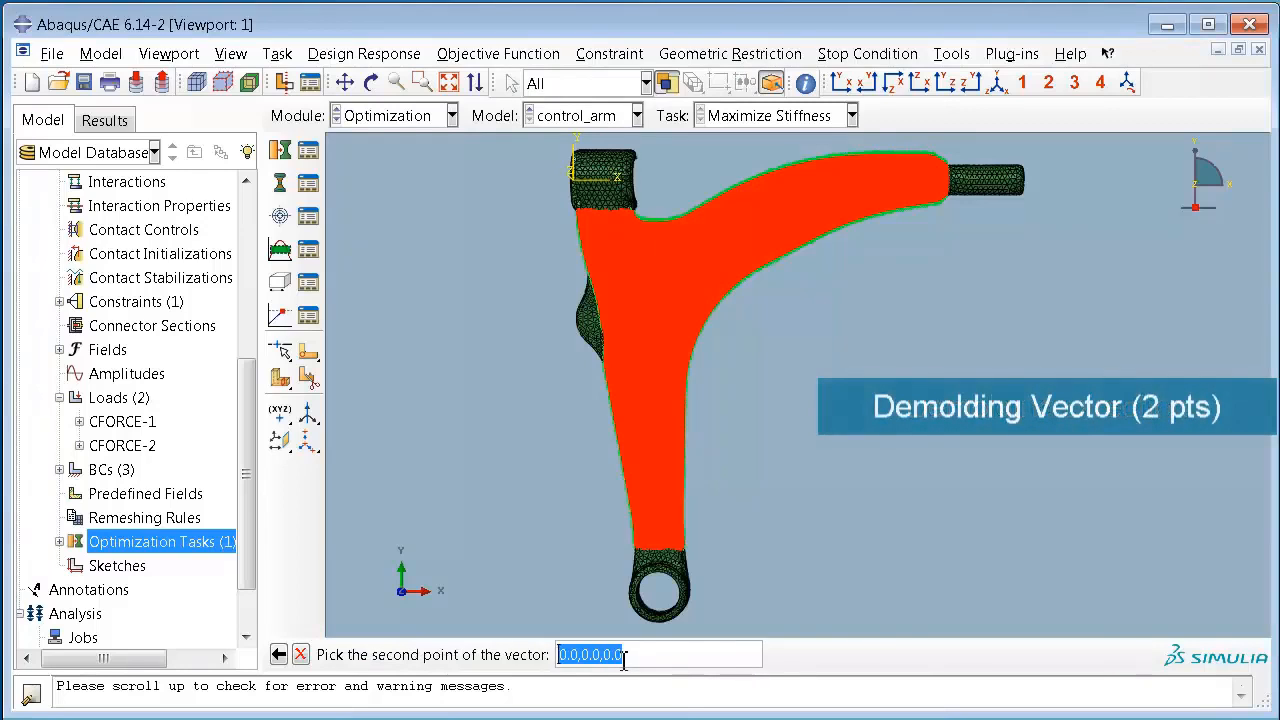
pyautogui.click(611, 655)
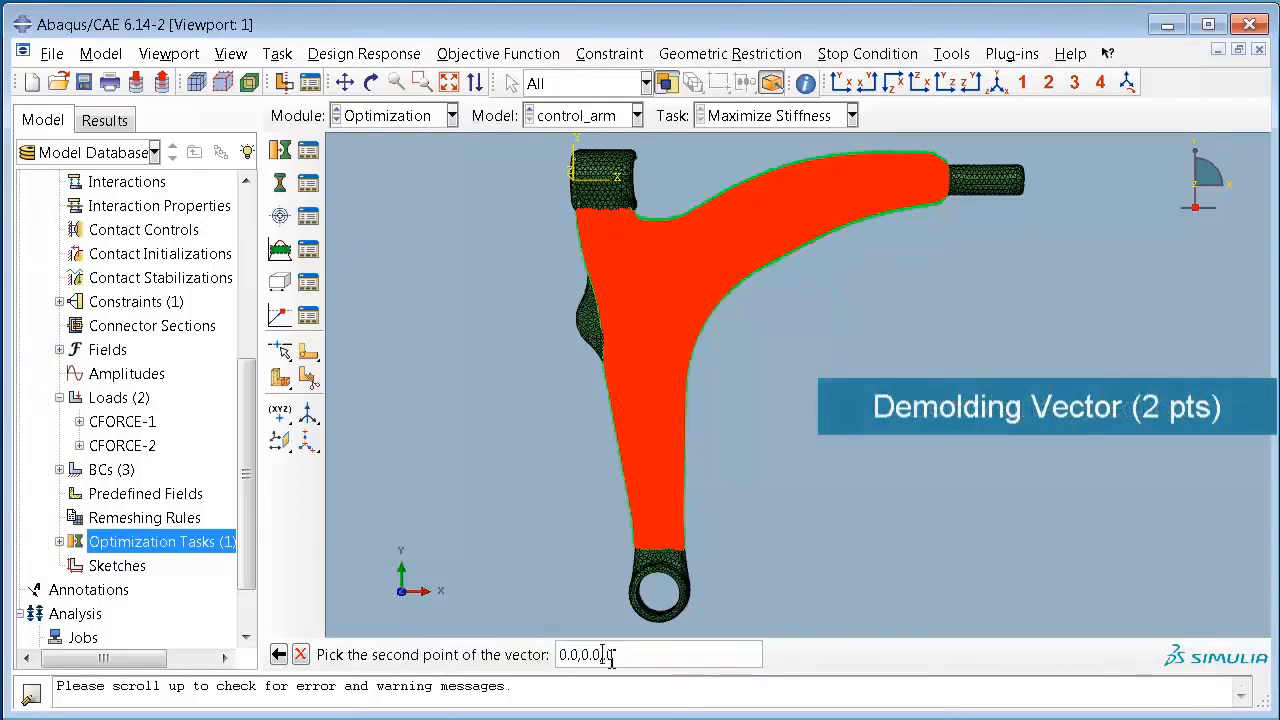
pyautogui.press('Return')
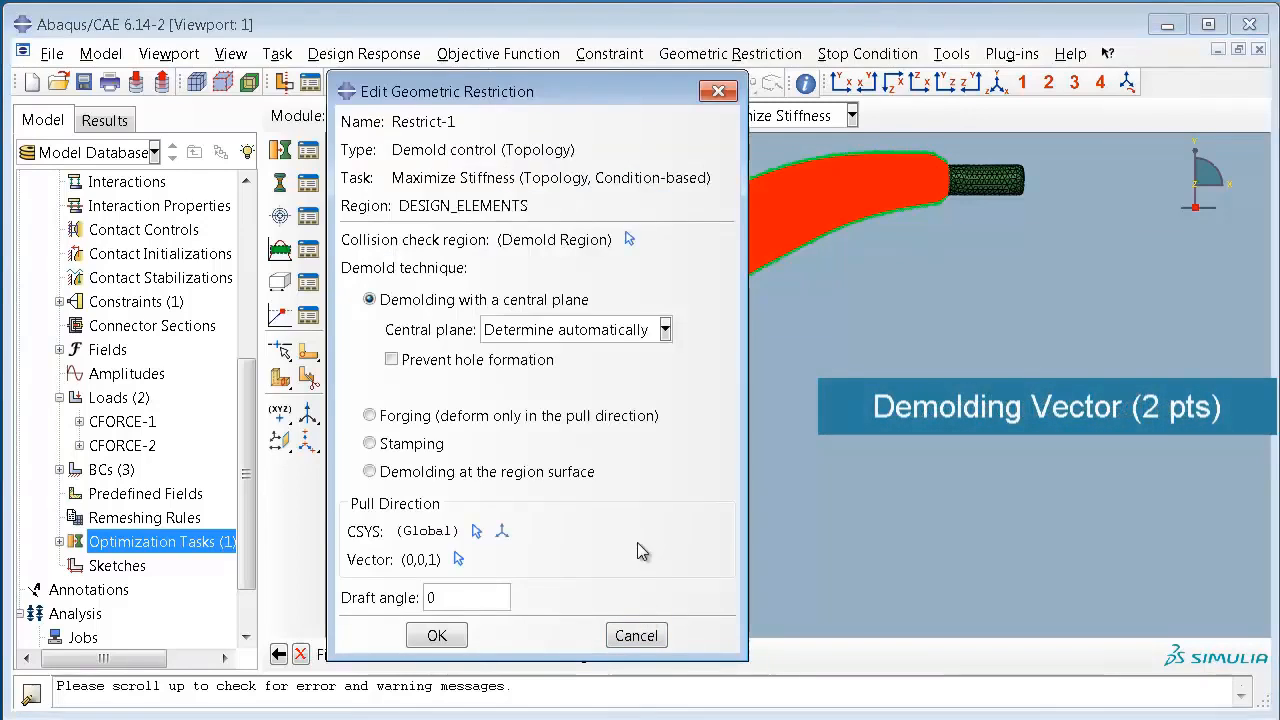
pyautogui.click(457, 638)
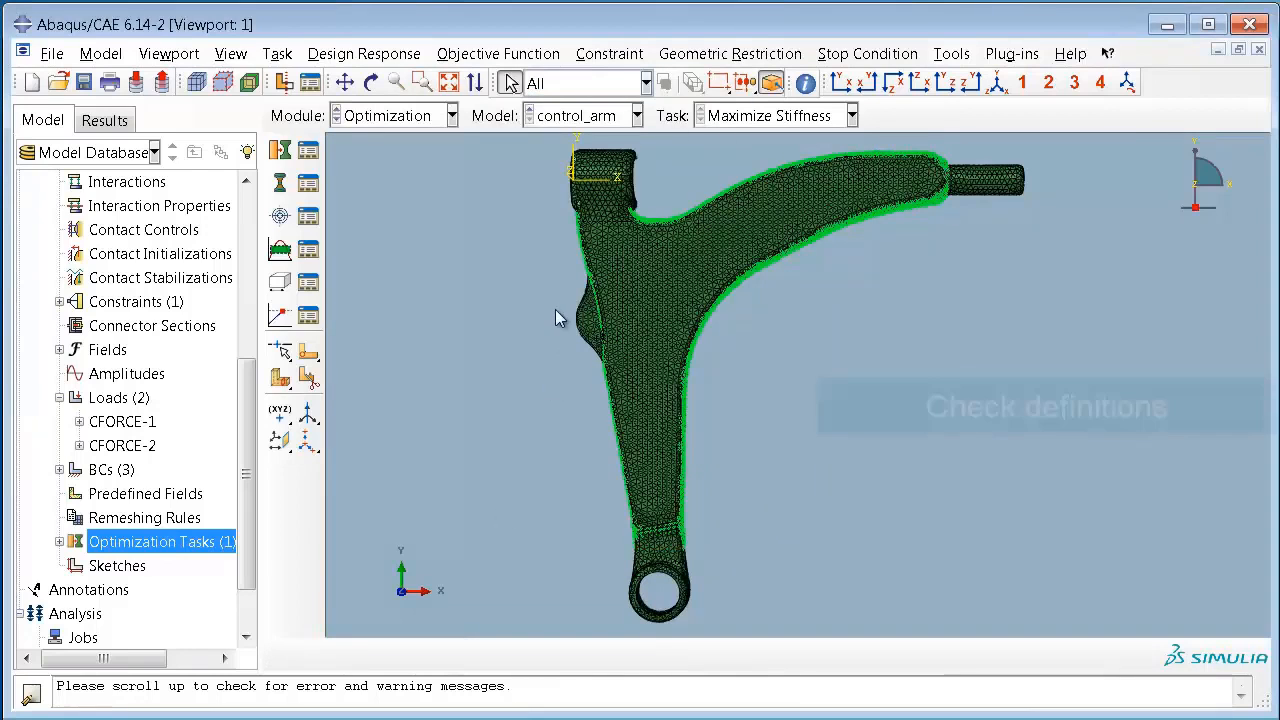
# Step: Check the definitions under the Maximize Stiffness task and switch to the Job module
pyautogui.click(59, 541)
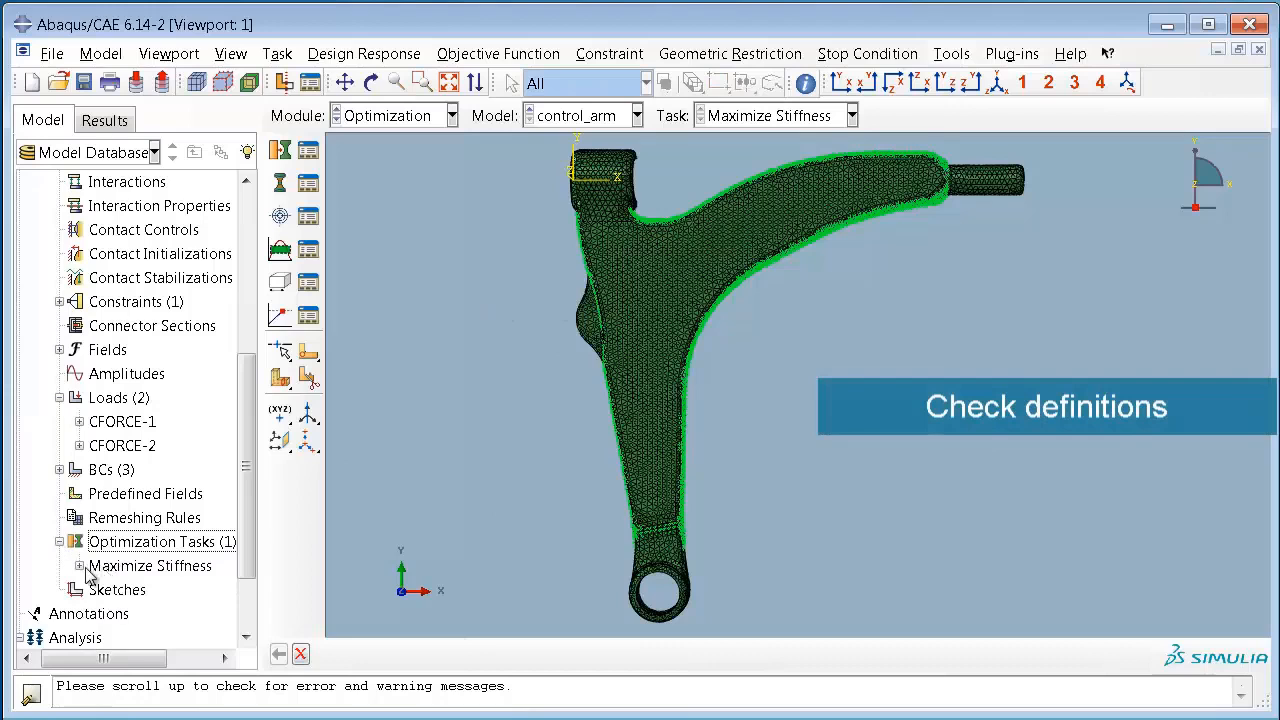
pyautogui.click(79, 566)
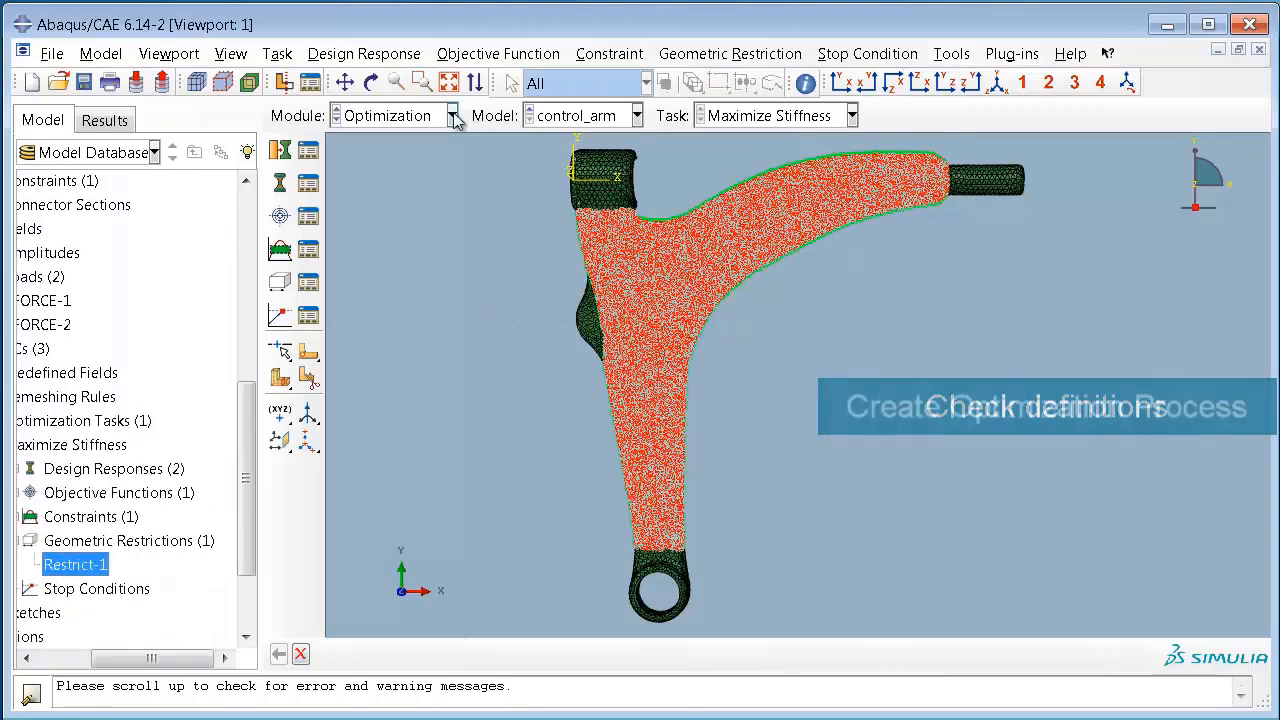
pyautogui.click(452, 115)
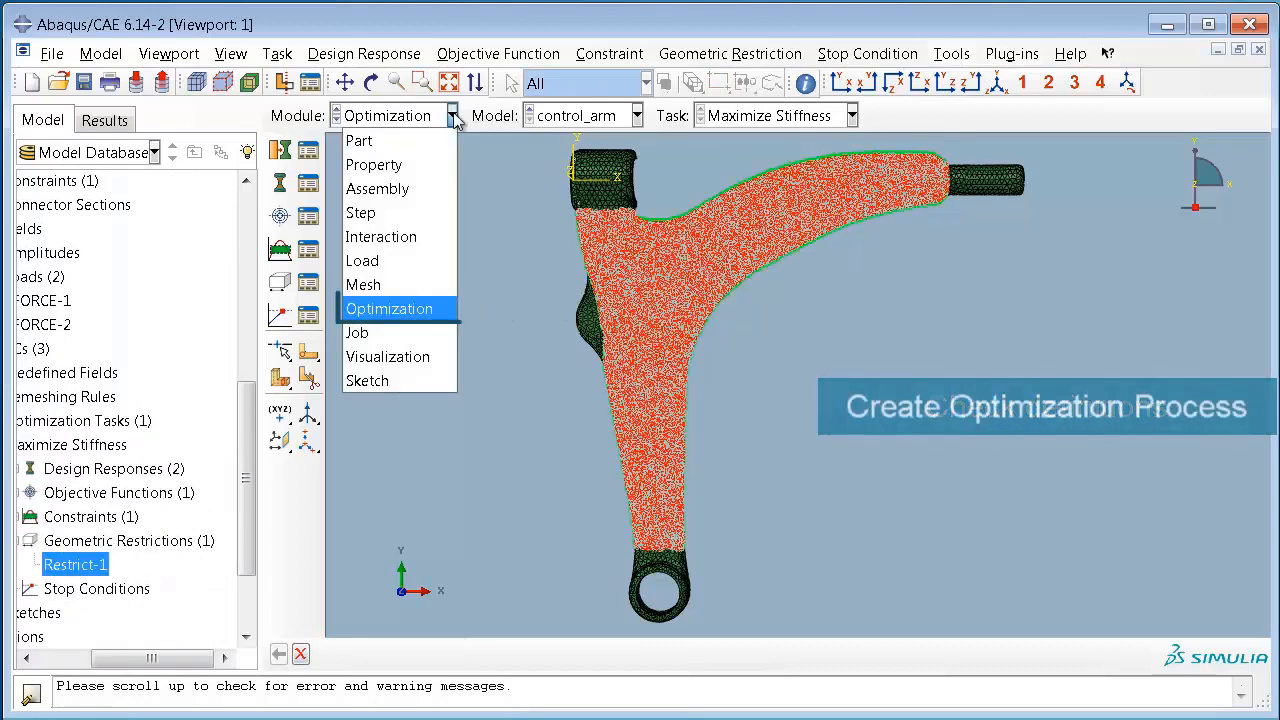
pyautogui.click(405, 336)
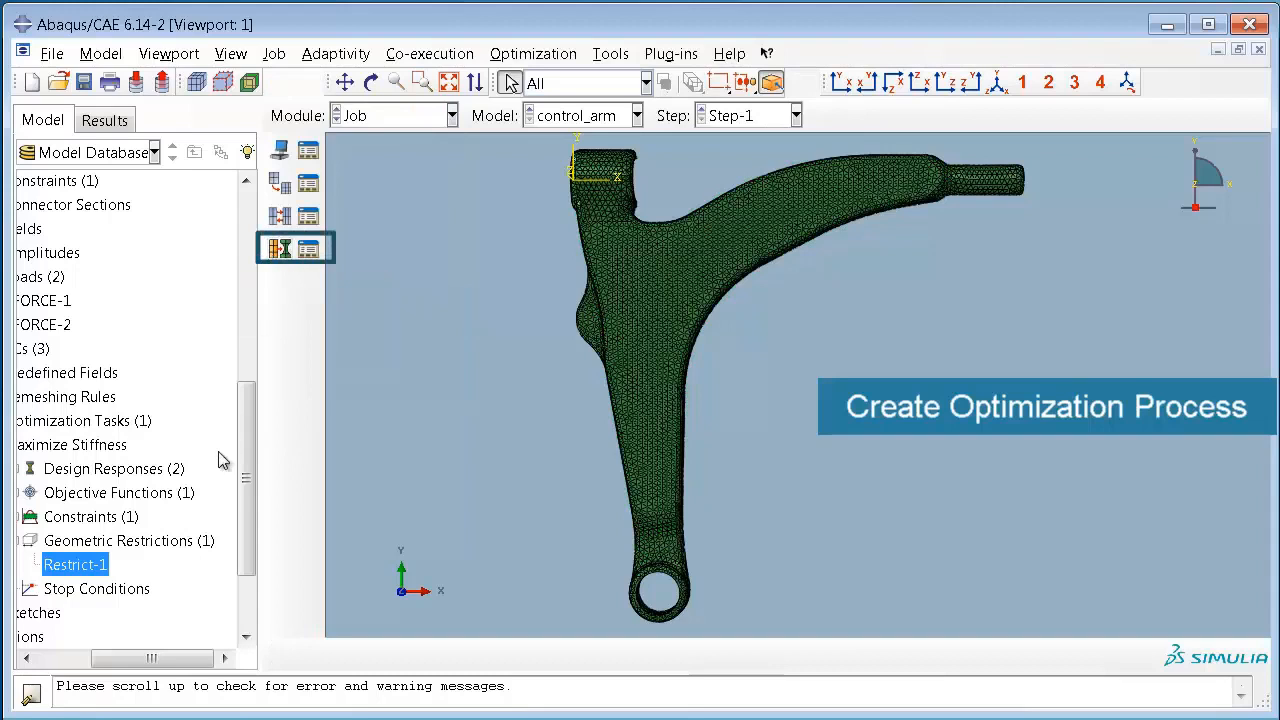
# Step: Create an optimization process named "Stiffness_optimization" for the control_arm model's Maximize Stiffness task, with 15 maximum cycles
pyautogui.moveTo(249, 487); pyautogui.dragTo(248, 625)
pyautogui.moveTo(178, 660); pyautogui.dragTo(80, 648)
pyautogui.click(106, 645)
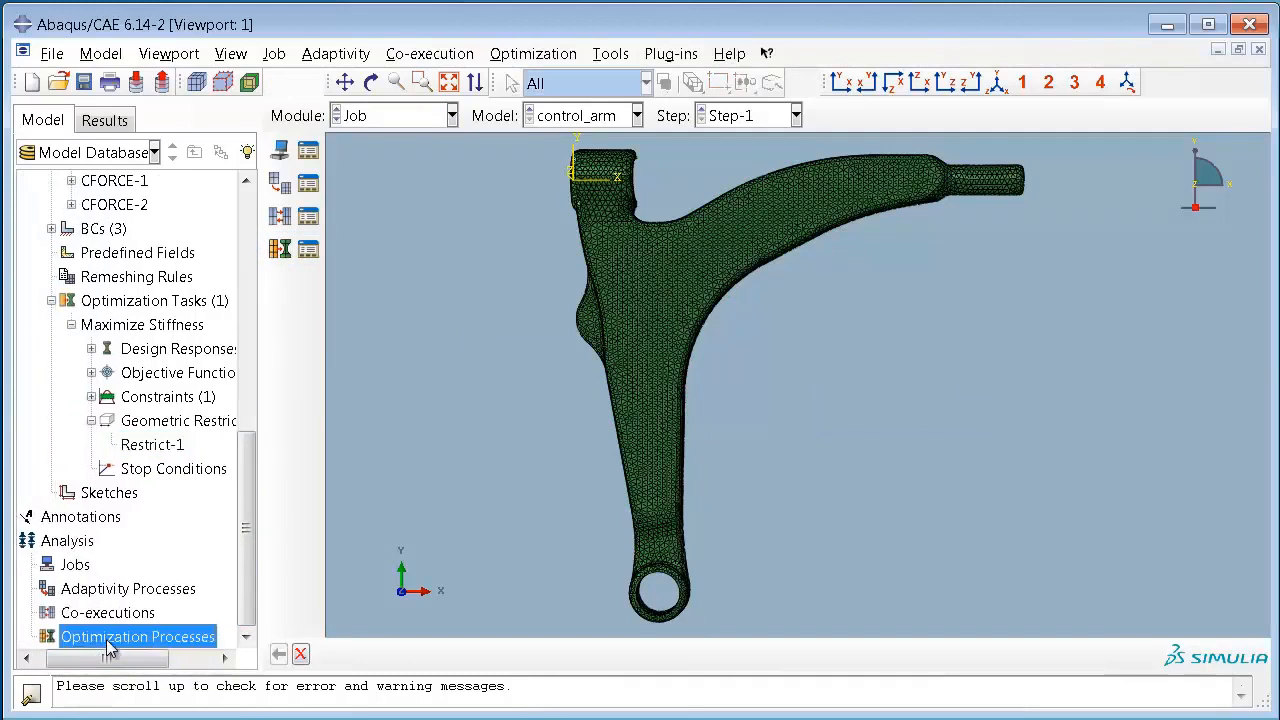
pyautogui.rightClick(110, 648)
pyautogui.click(160, 706)
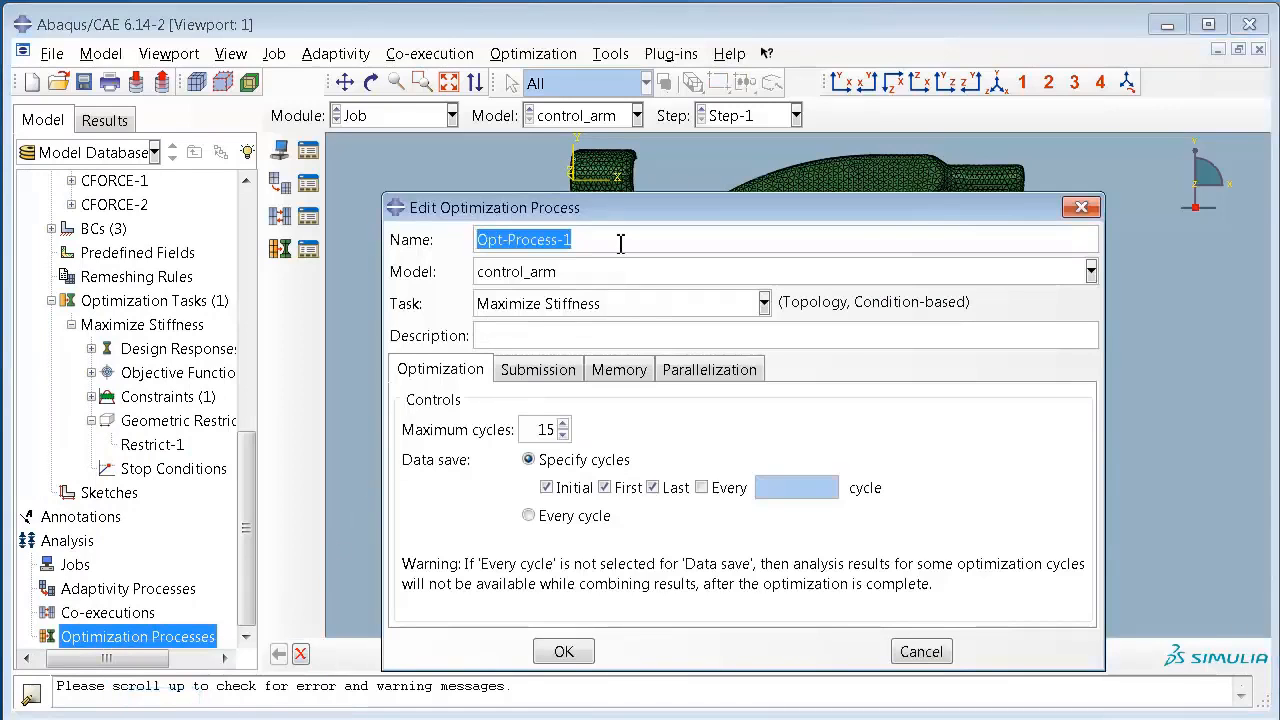
pyautogui.press('BackSpace')
pyautogui.write('S')
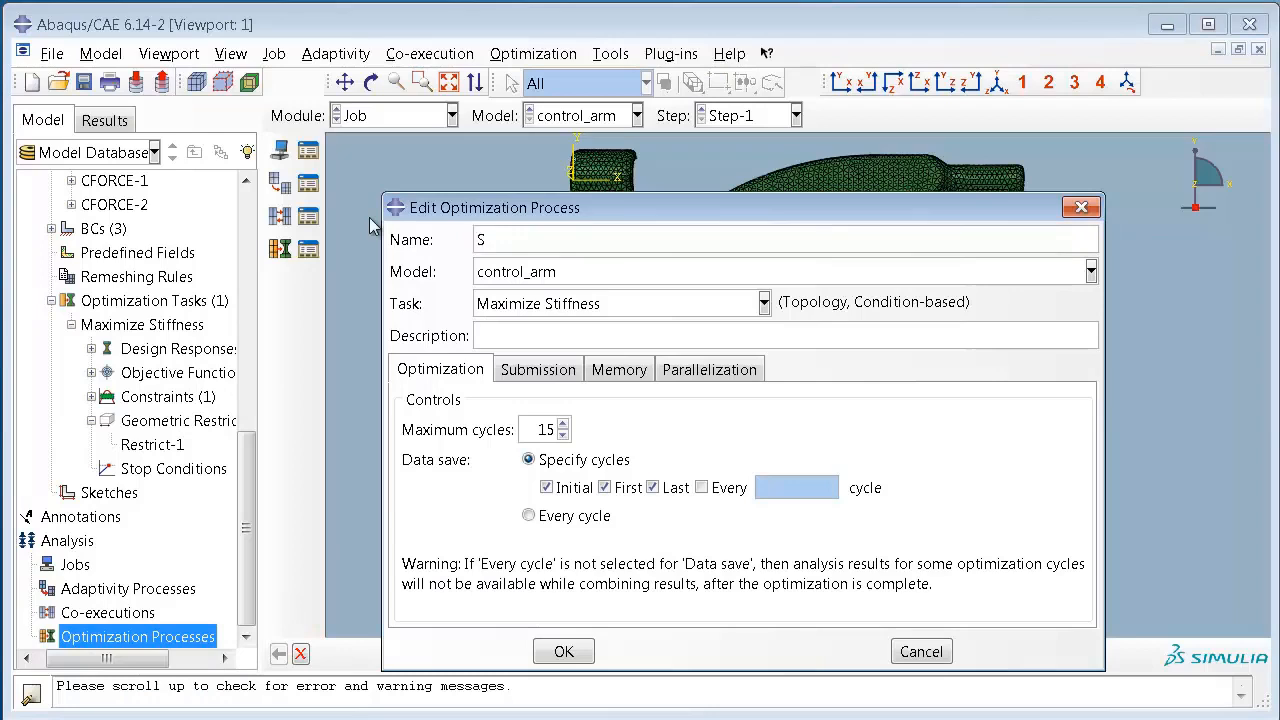
pyautogui.write('tiffness_optimization')
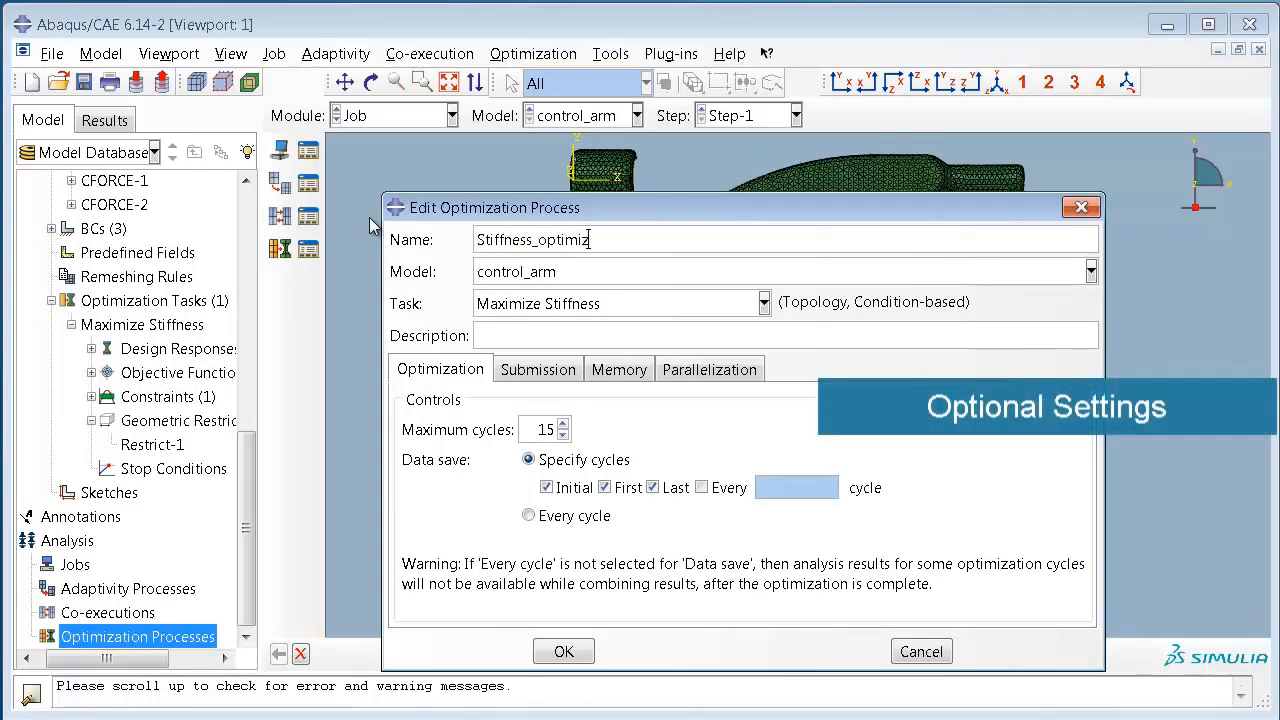
pyautogui.click(564, 652)
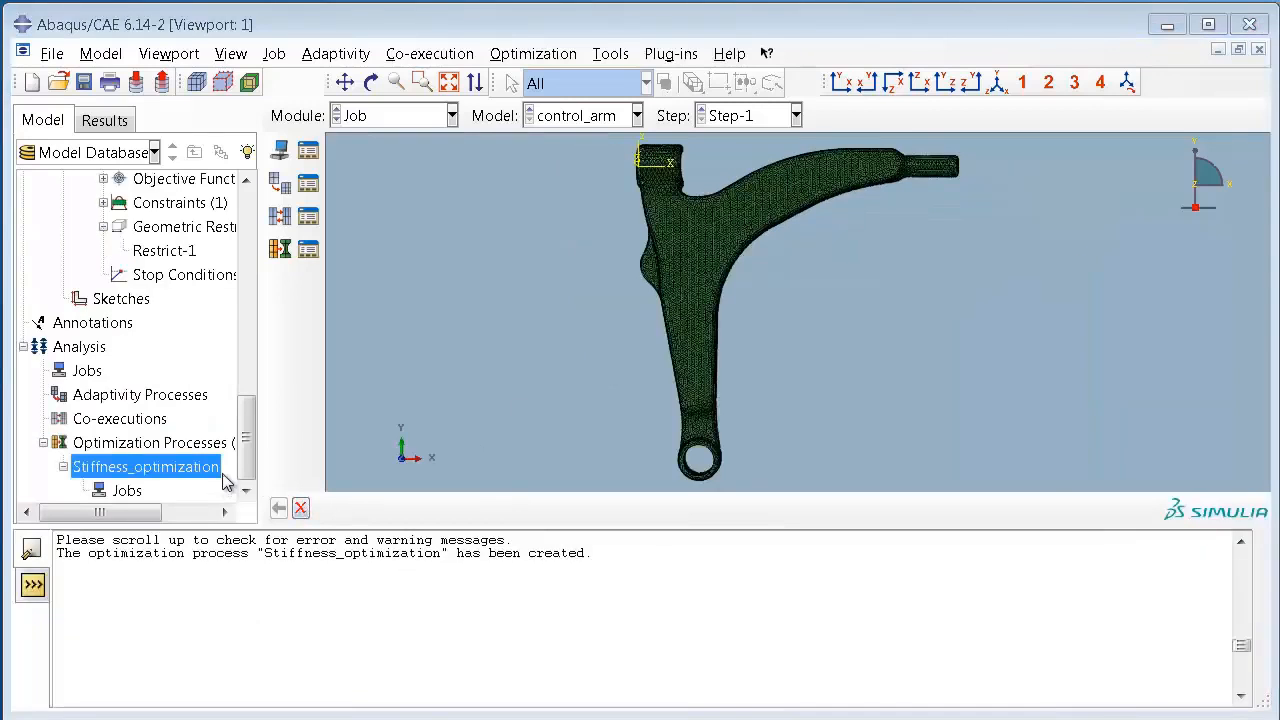
# Step: Combine the Stiffness_optimization results for all optimization cycles, using the preselected default field variables, and close the monitor when done
pyautogui.rightClick(220, 476)
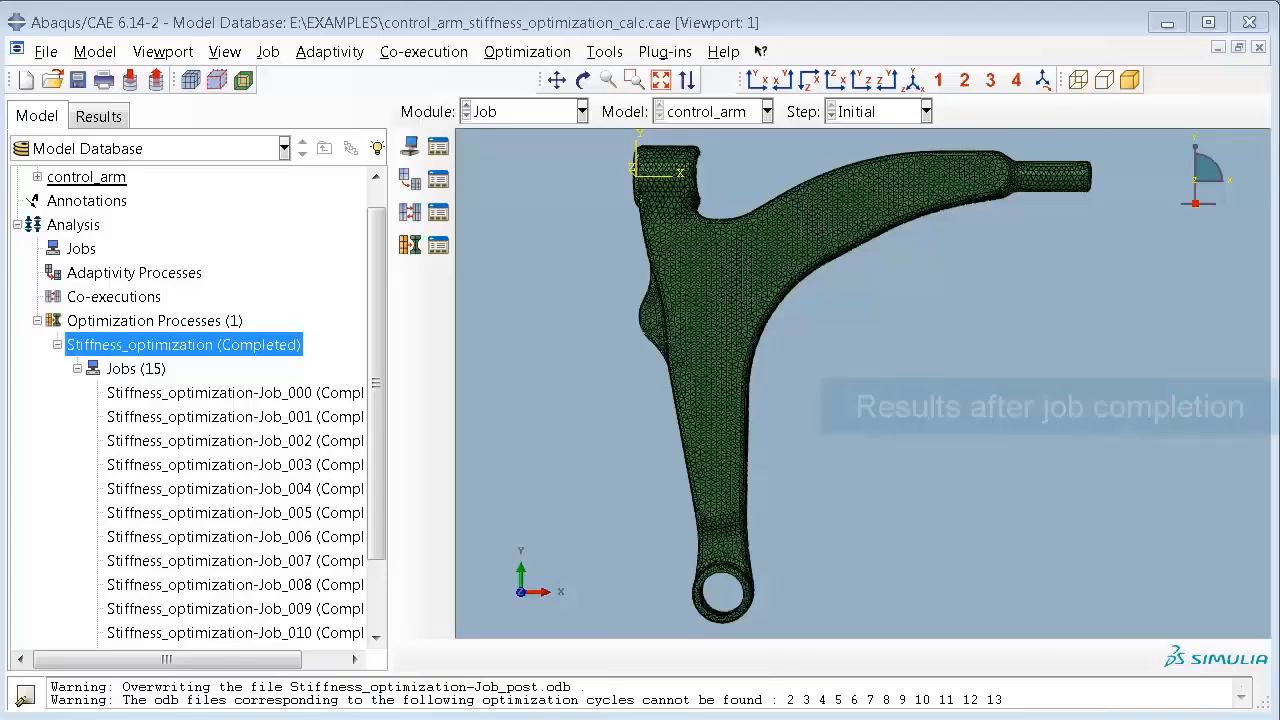
pyautogui.rightClick(222, 356)
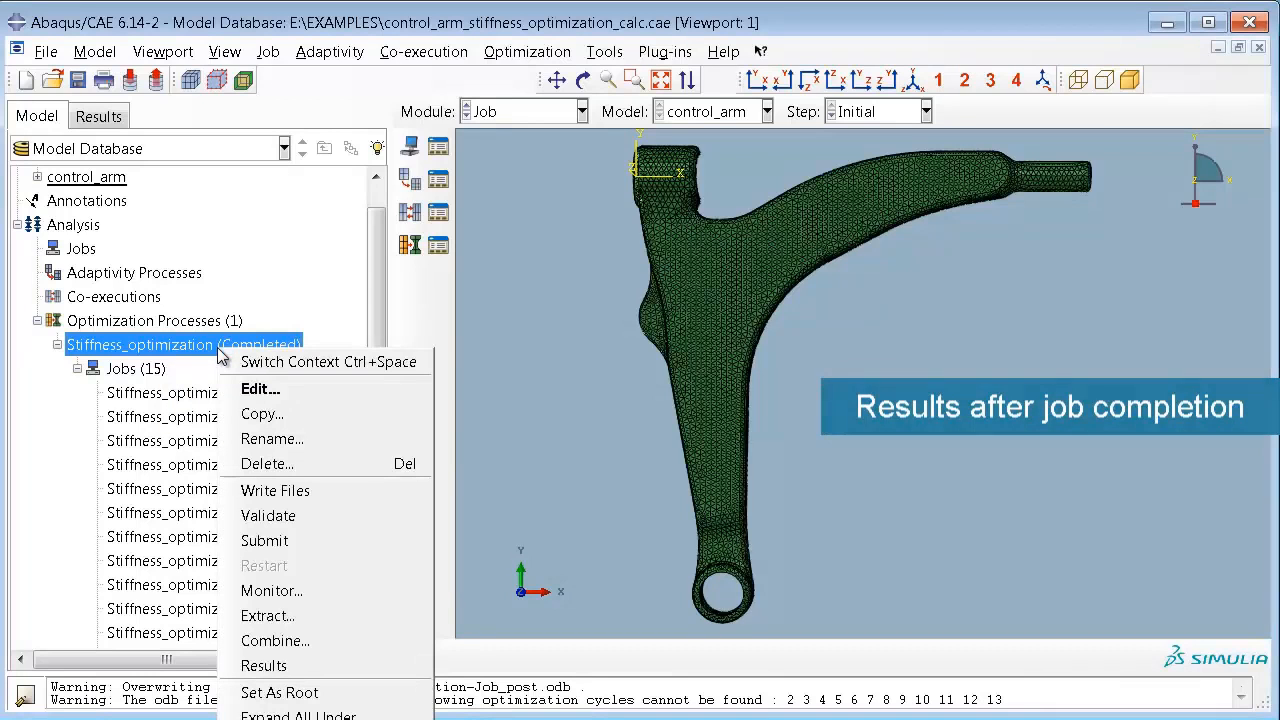
pyautogui.click(388, 652)
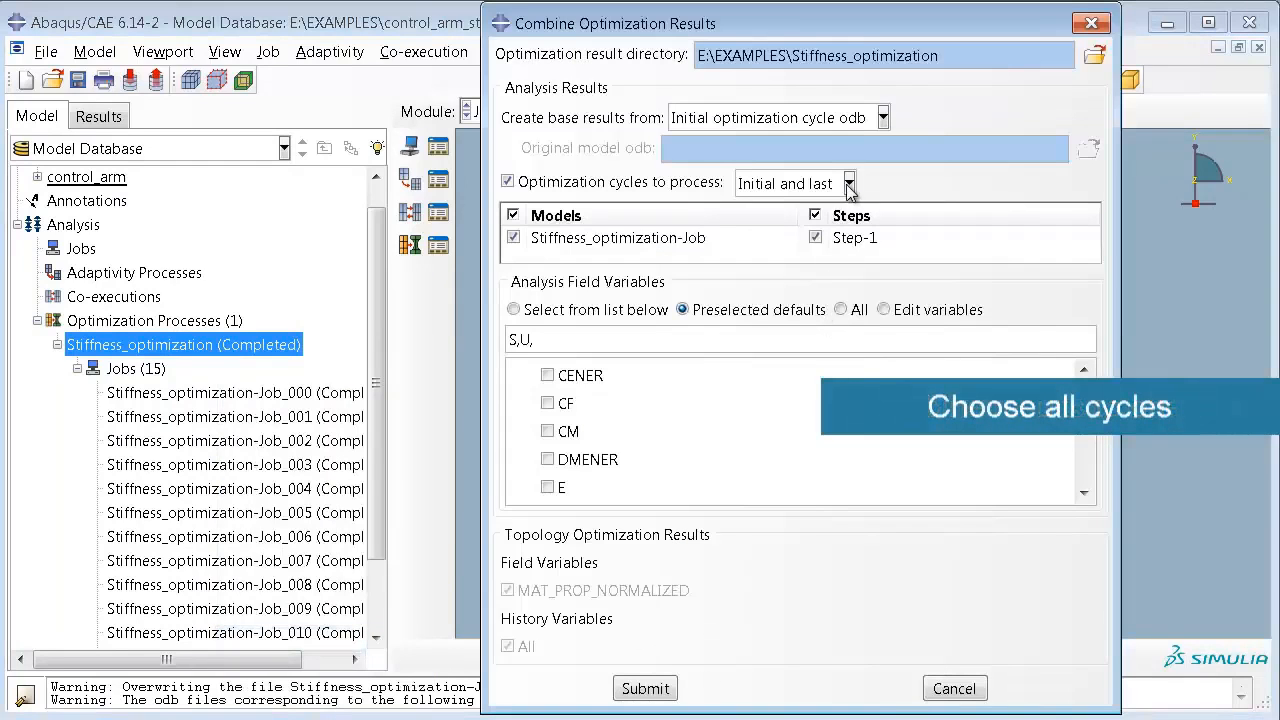
pyautogui.click(848, 184)
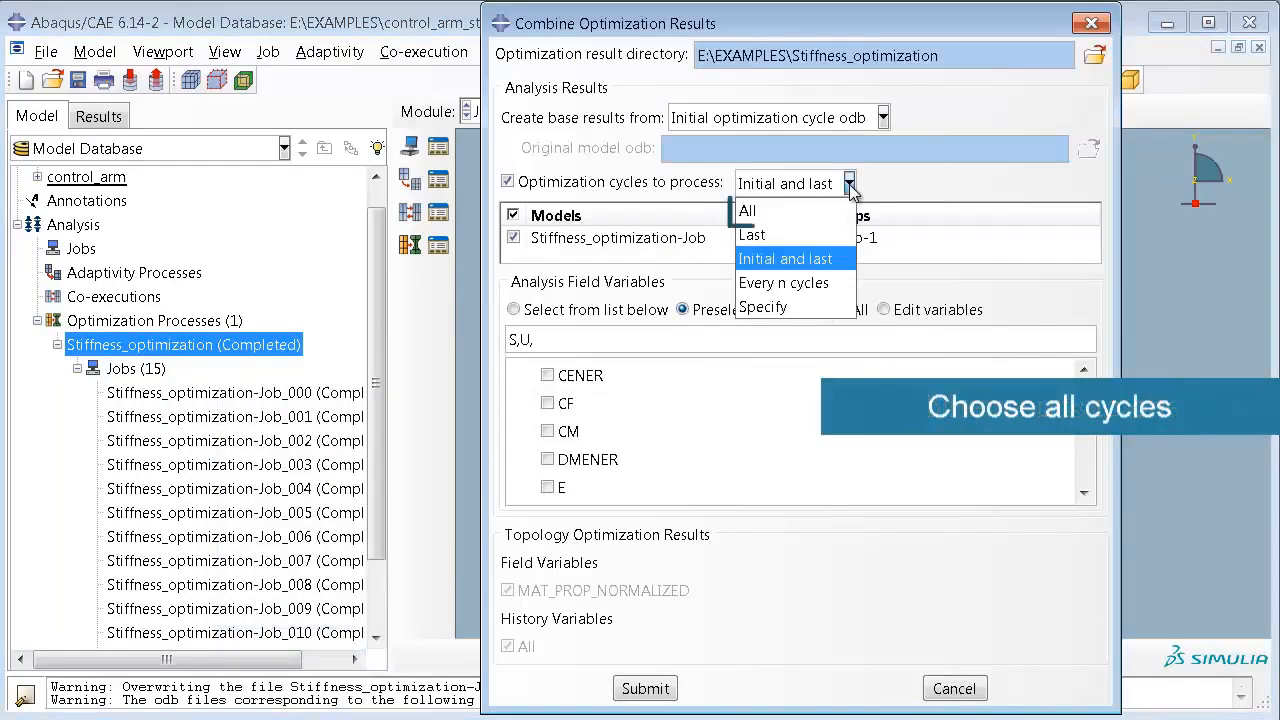
pyautogui.click(842, 213)
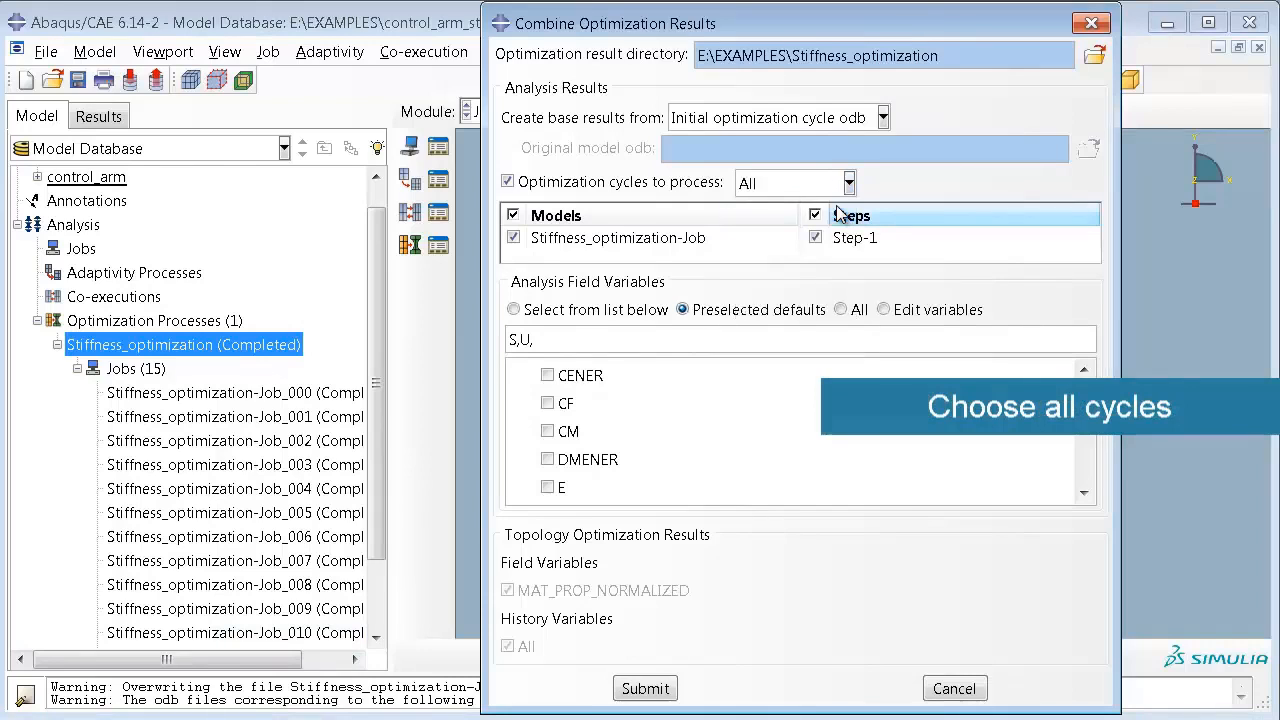
pyautogui.moveTo(1081, 469); pyautogui.dragTo(1081, 470)
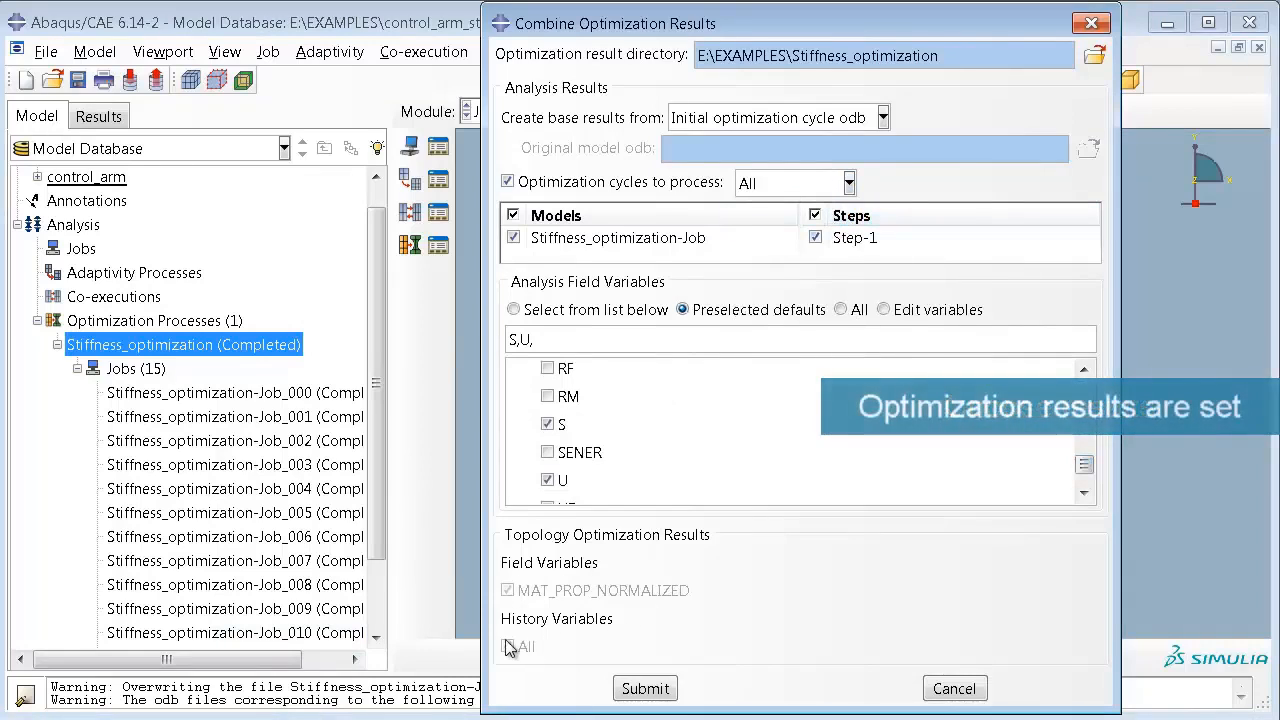
pyautogui.click(646, 690)
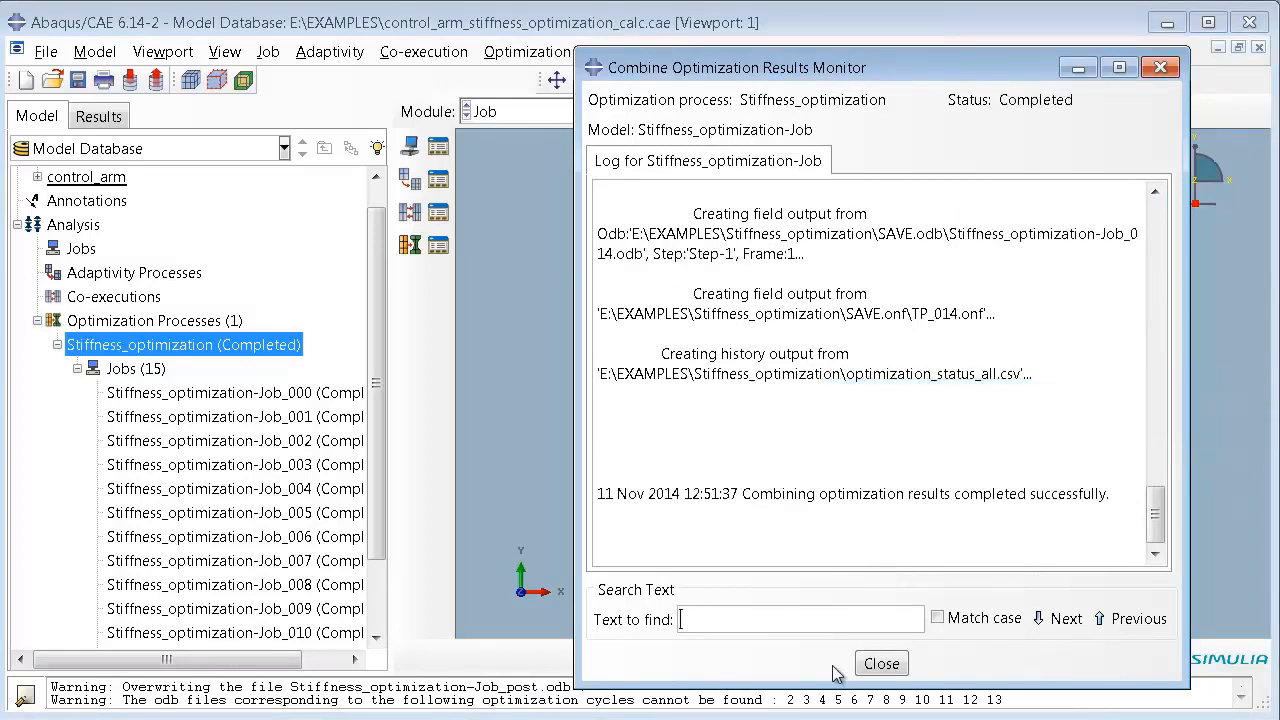
pyautogui.click(880, 665)
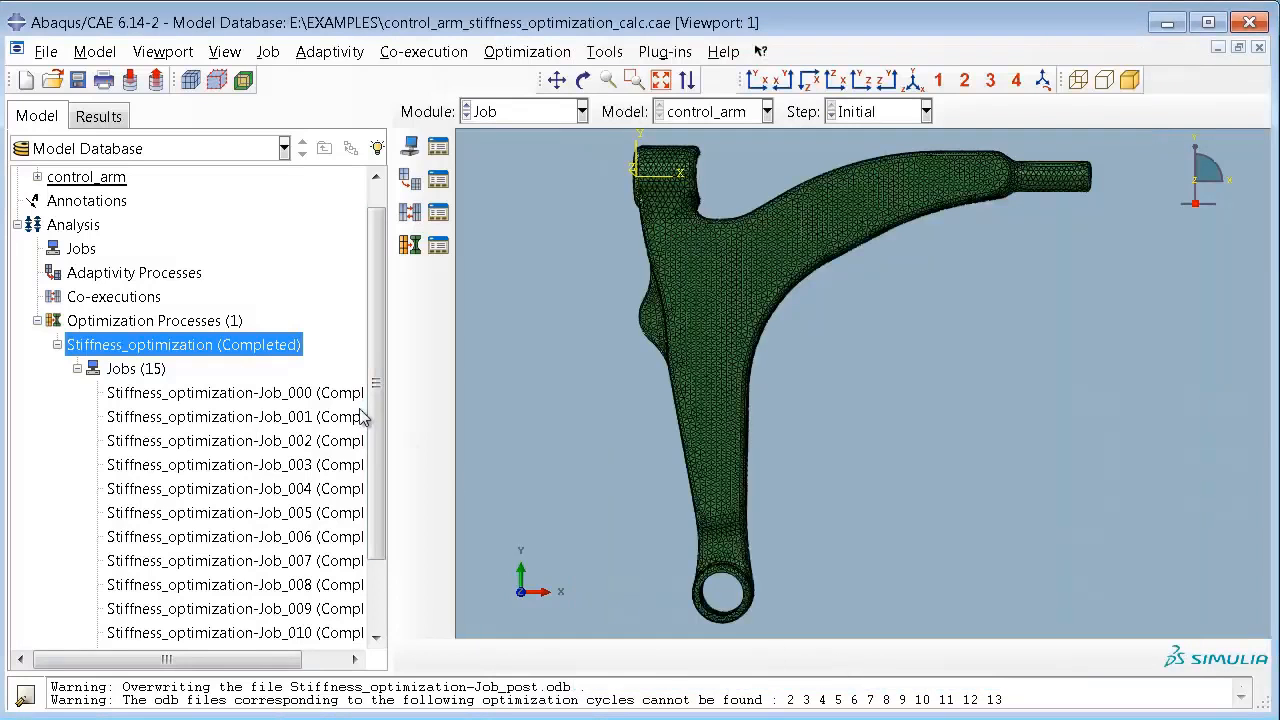
# Step: Open the combined results of the Stiffness_optimization process in the Visualization module
pyautogui.rightClick(250, 350)
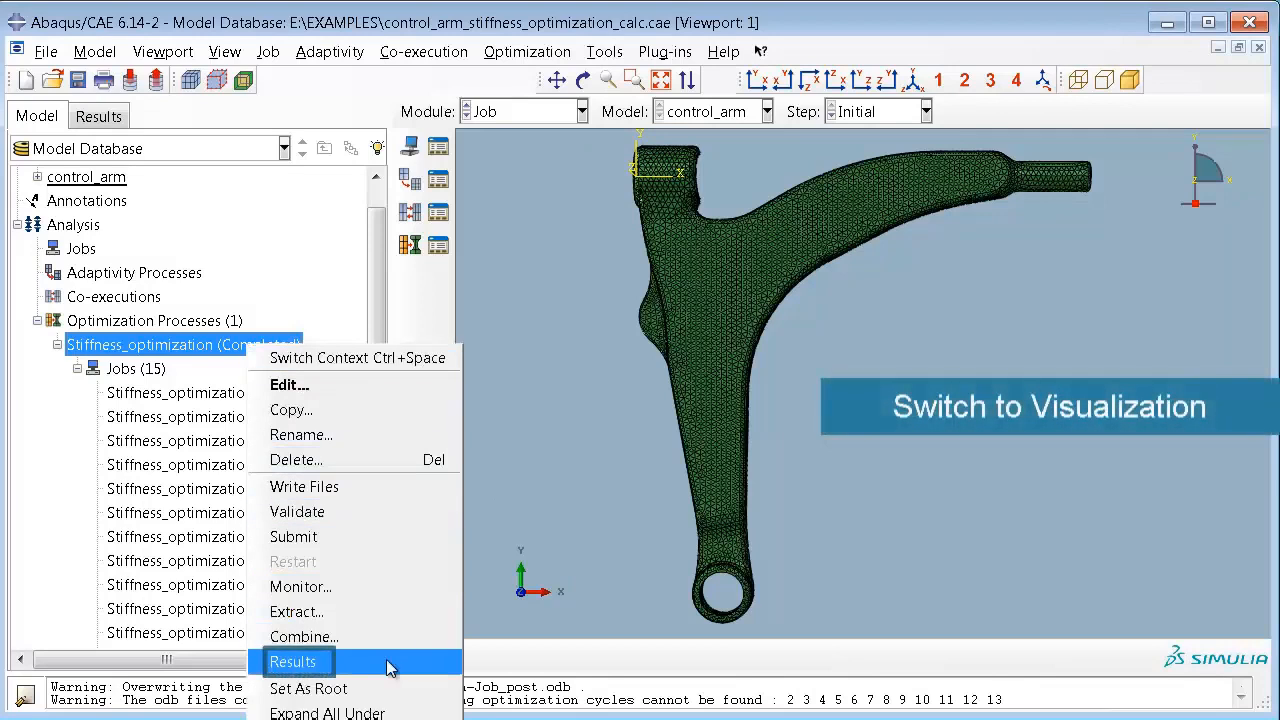
pyautogui.click(386, 662)
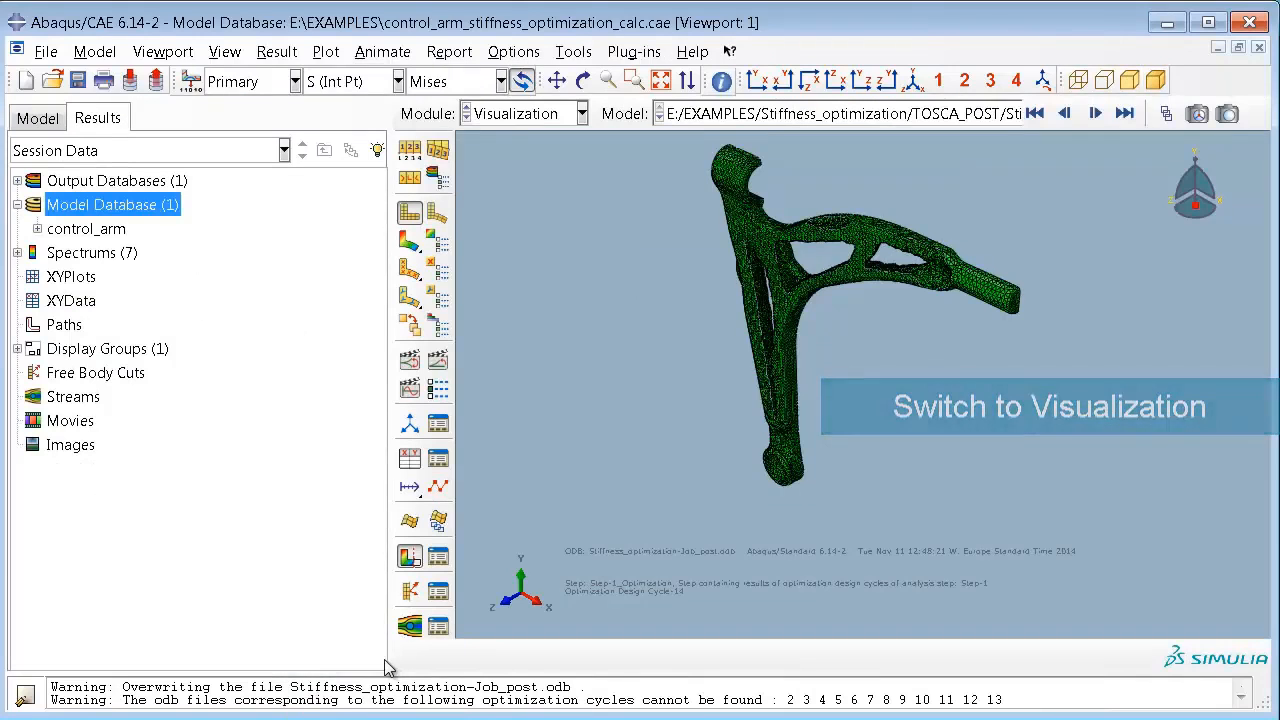
# Step: Plot the normalized material property MAT_PROP_NORMALIZED as contours on the optimized control arm, seen in the XY plane
pyautogui.click(755, 82)
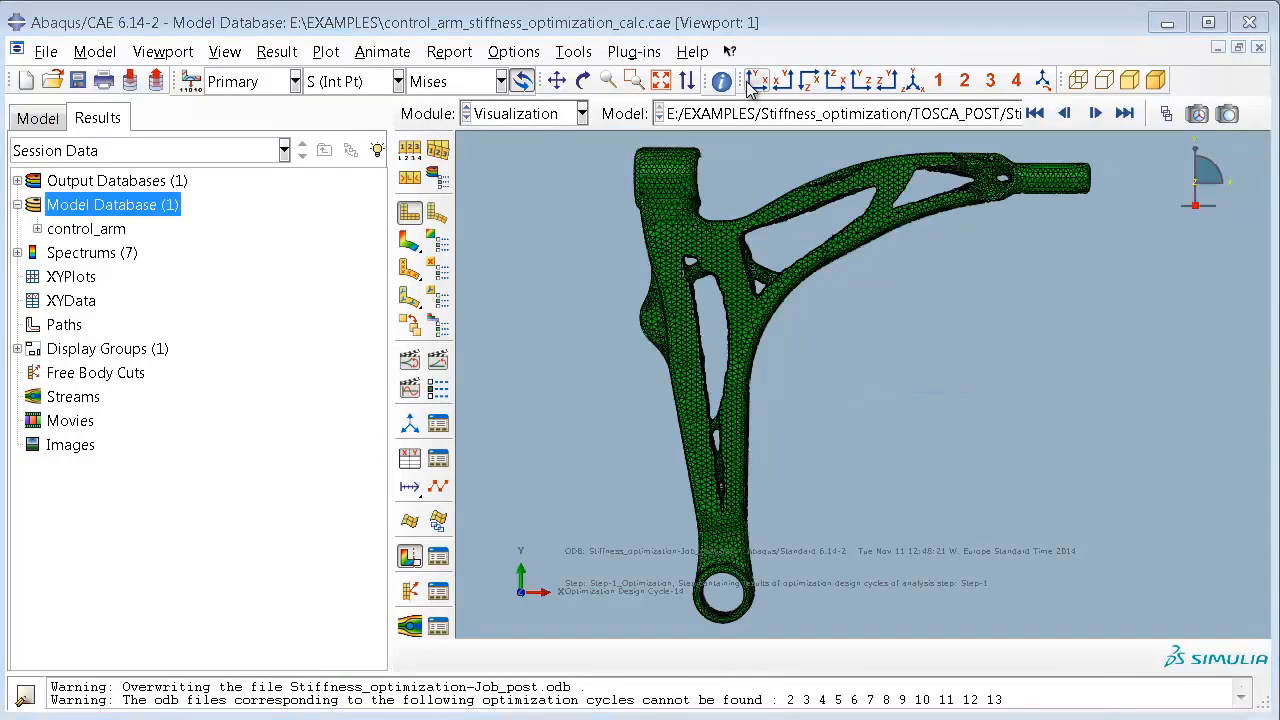
pyautogui.click(398, 81)
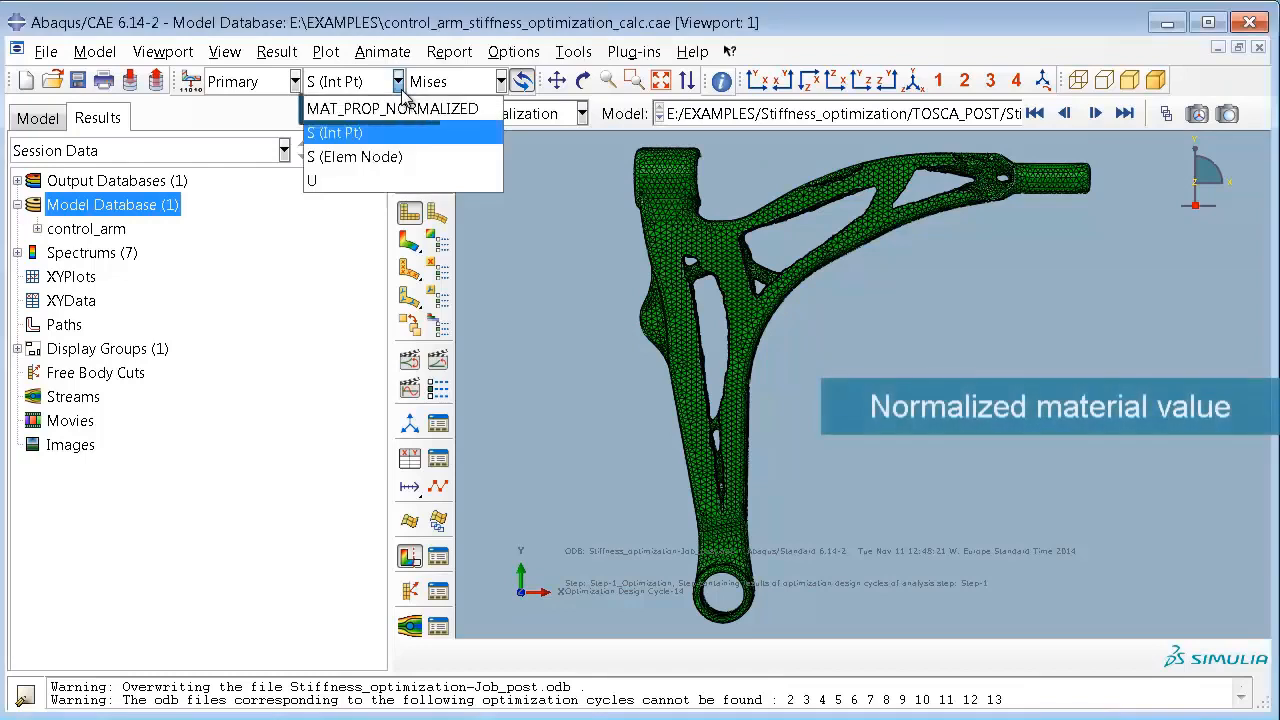
pyautogui.click(395, 110)
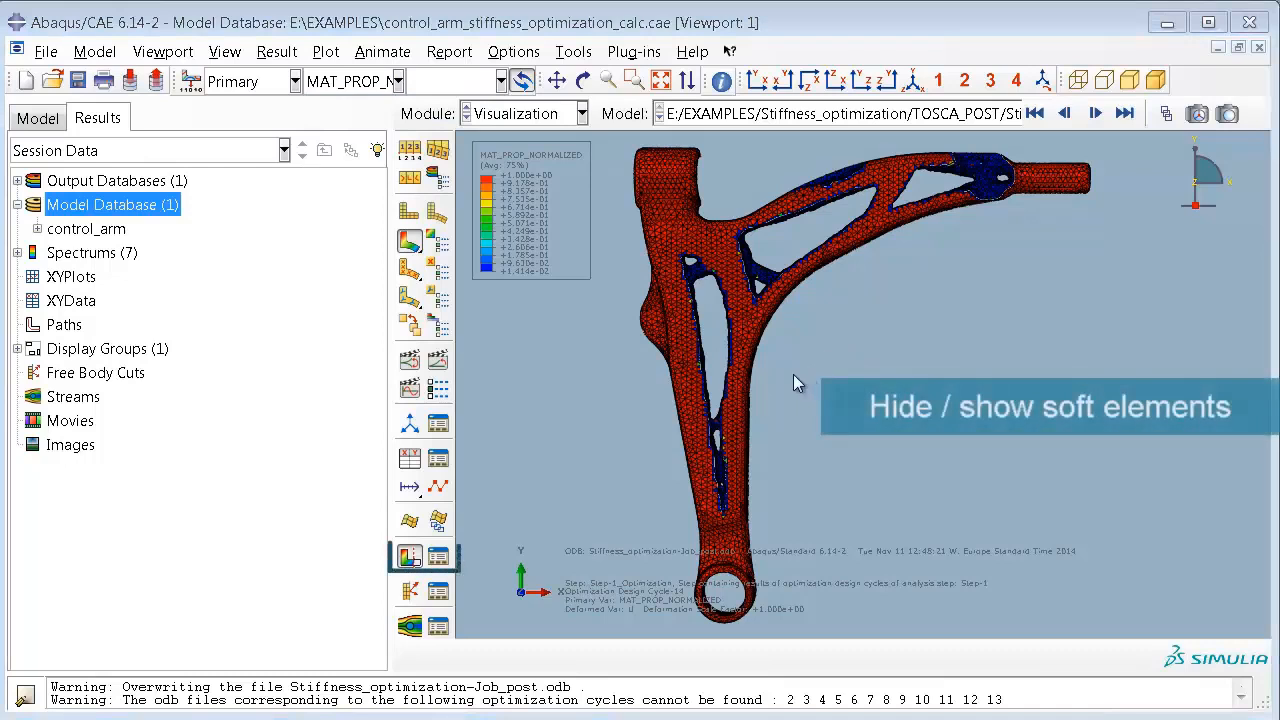
# Step: Step back through the iterations to design cycle 4 with the soft elements shown, and hide the soft elements again
pyautogui.click(410, 558)
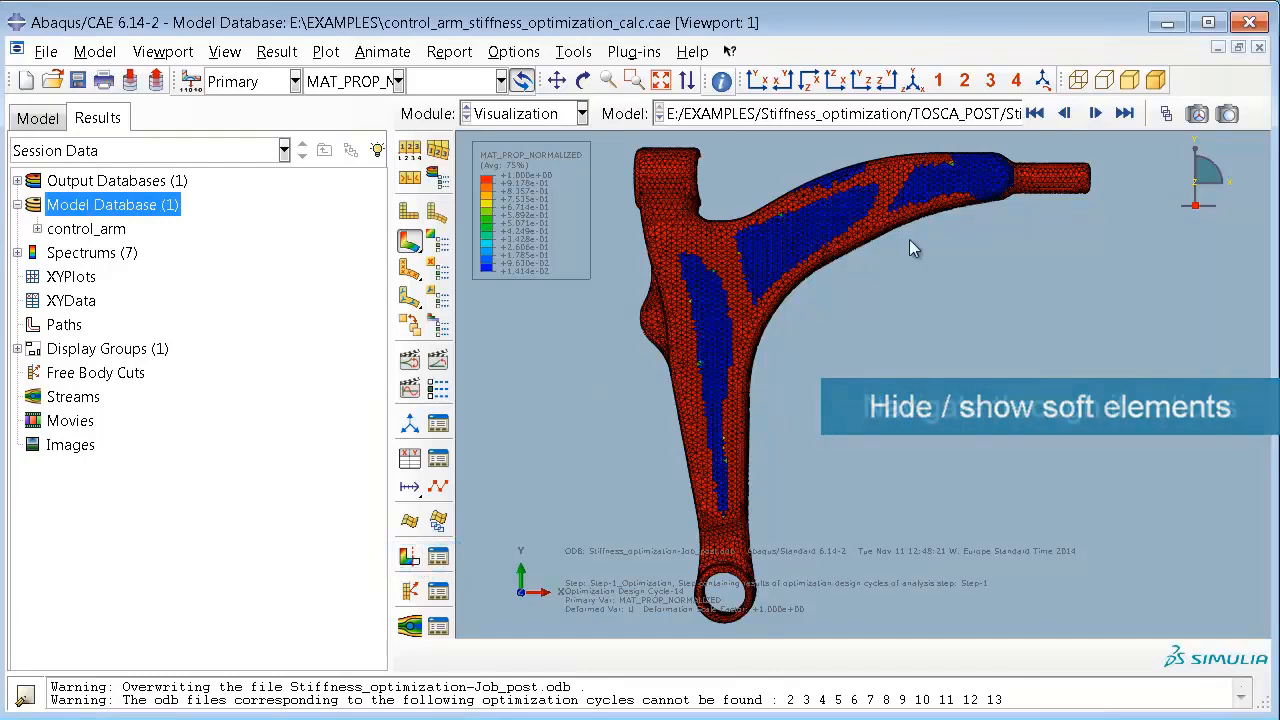
pyautogui.click(1066, 114)
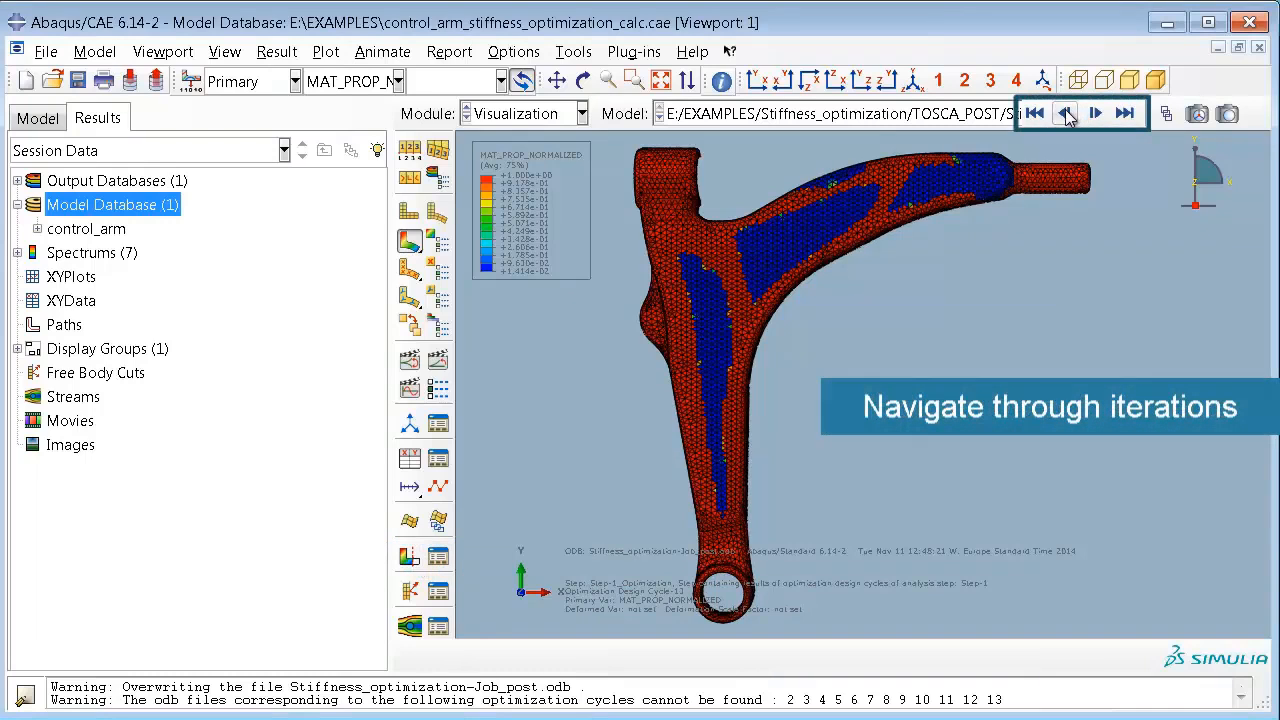
pyautogui.click(1066, 114)
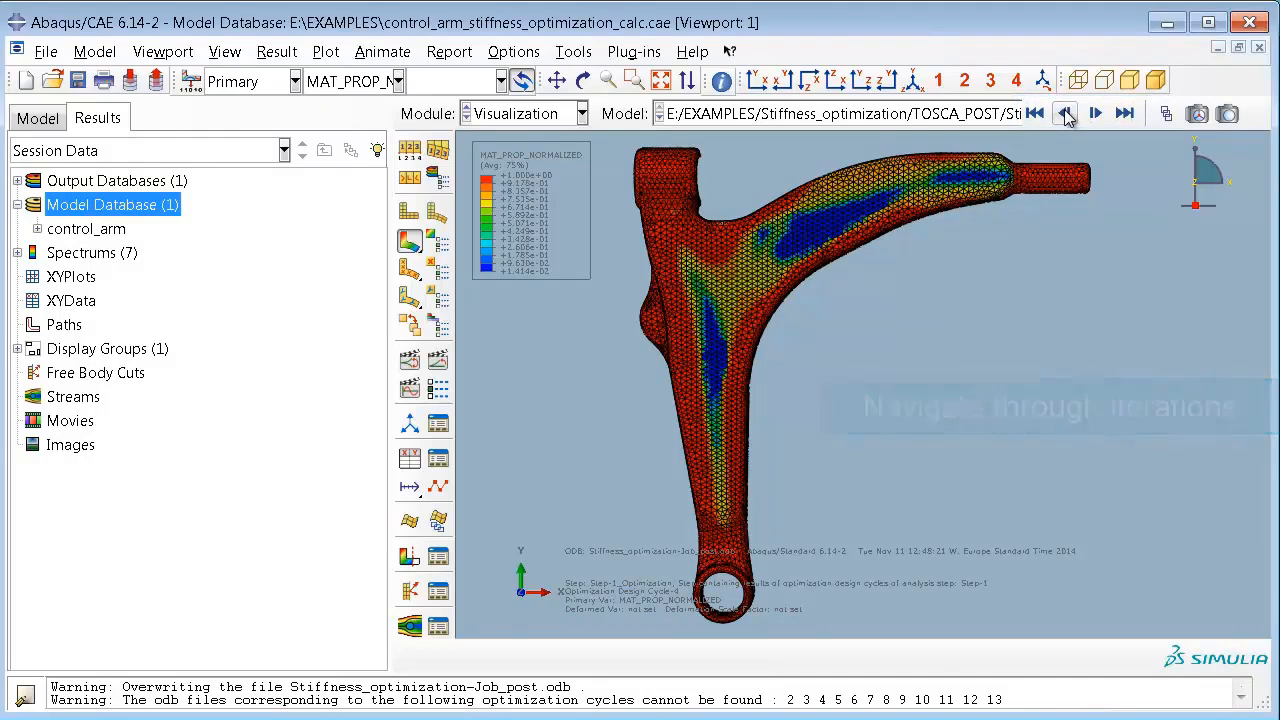
pyautogui.click(1066, 114)
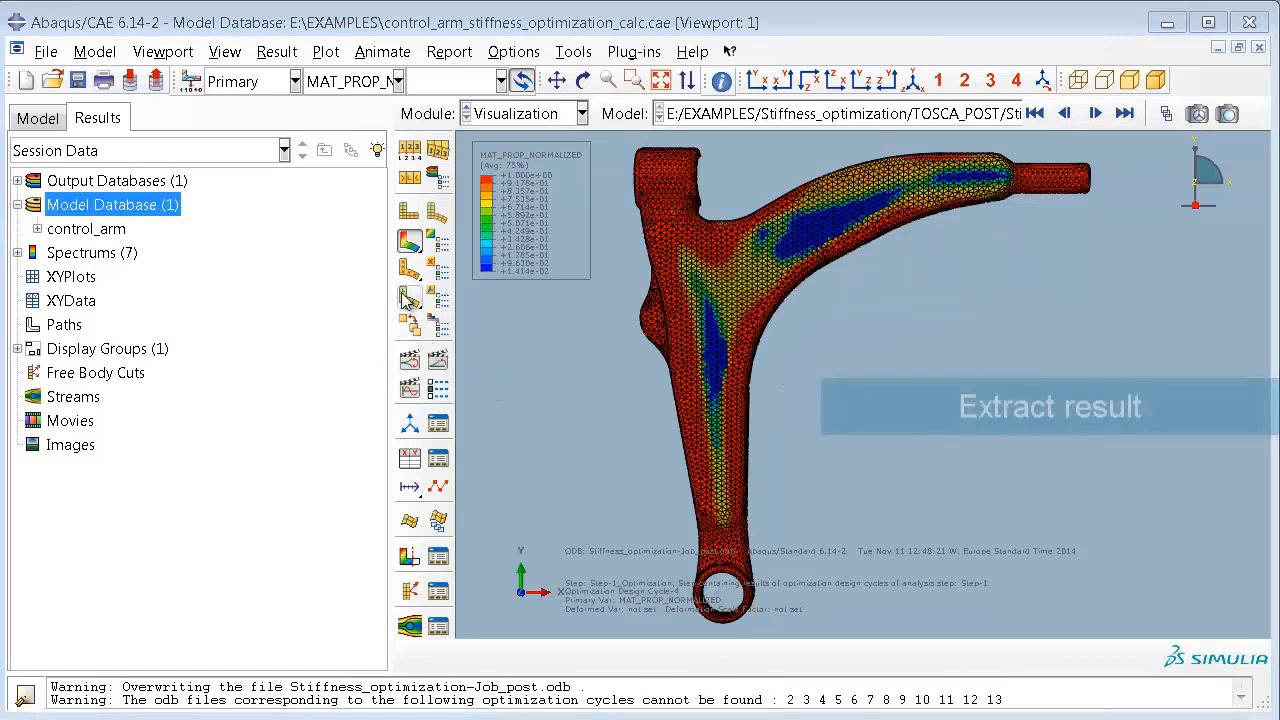
pyautogui.click(409, 558)
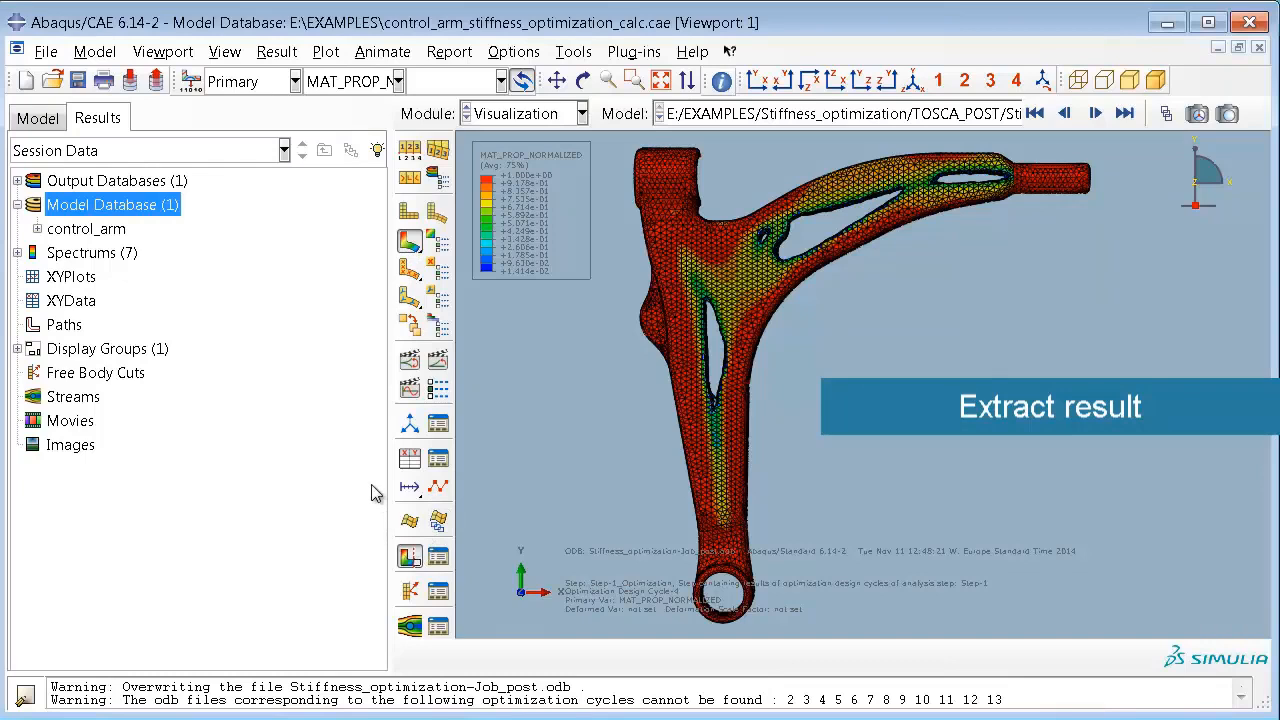
# Step: Extract the Stiffness_optimization surface mesh in the Job module as an Abaqus input file, using design cycle 14 and iso value 0.3
pyautogui.click(581, 113)
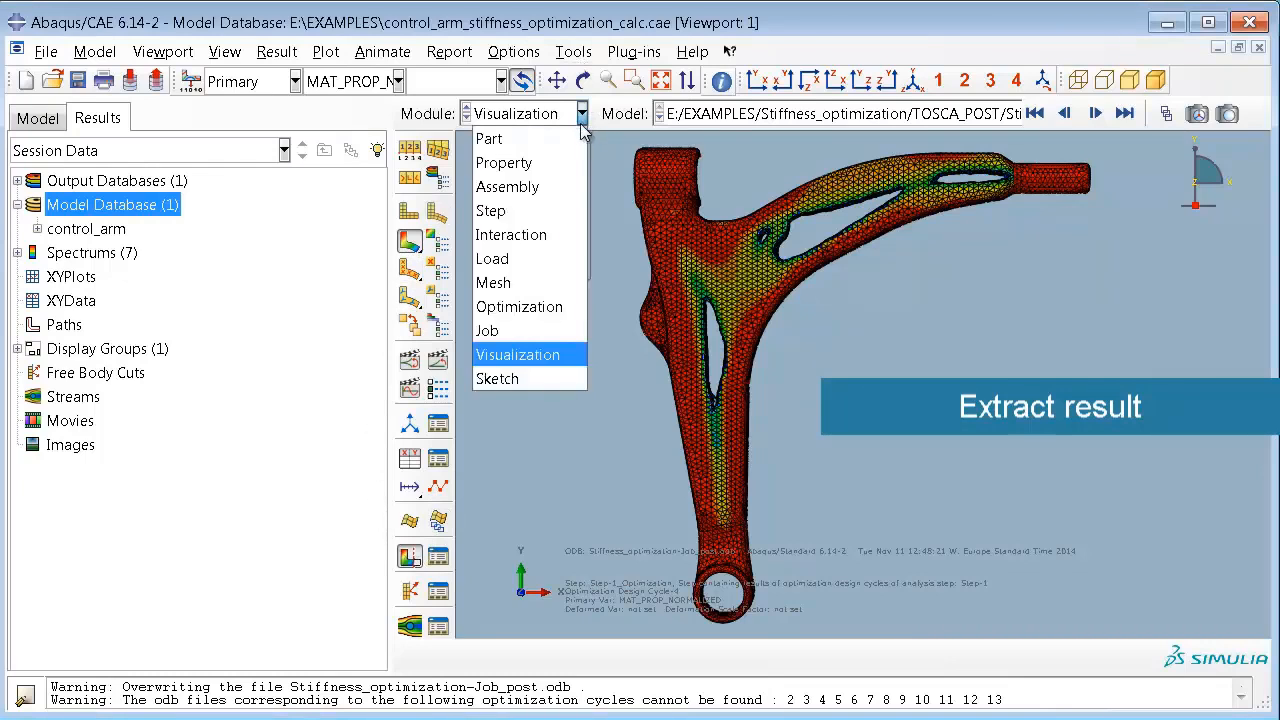
pyautogui.click(497, 329)
pyautogui.moveTo(384, 422); pyautogui.dragTo(380, 534)
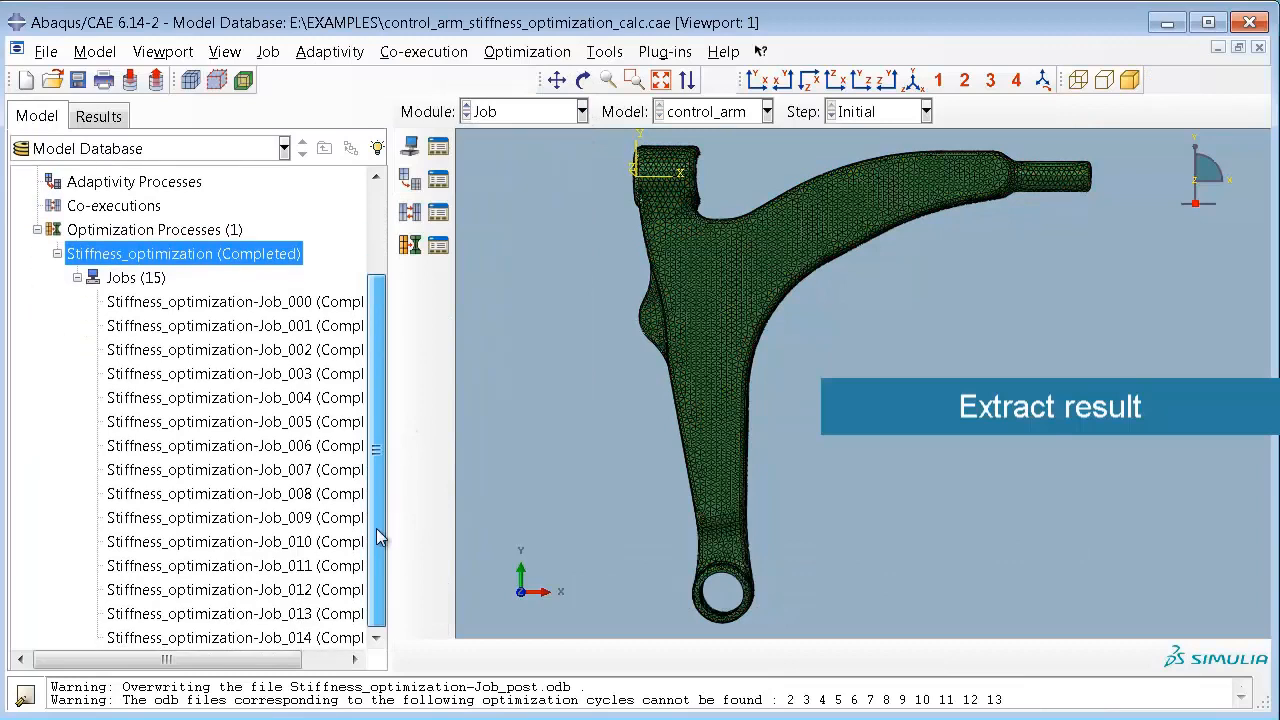
pyautogui.rightClick(214, 260)
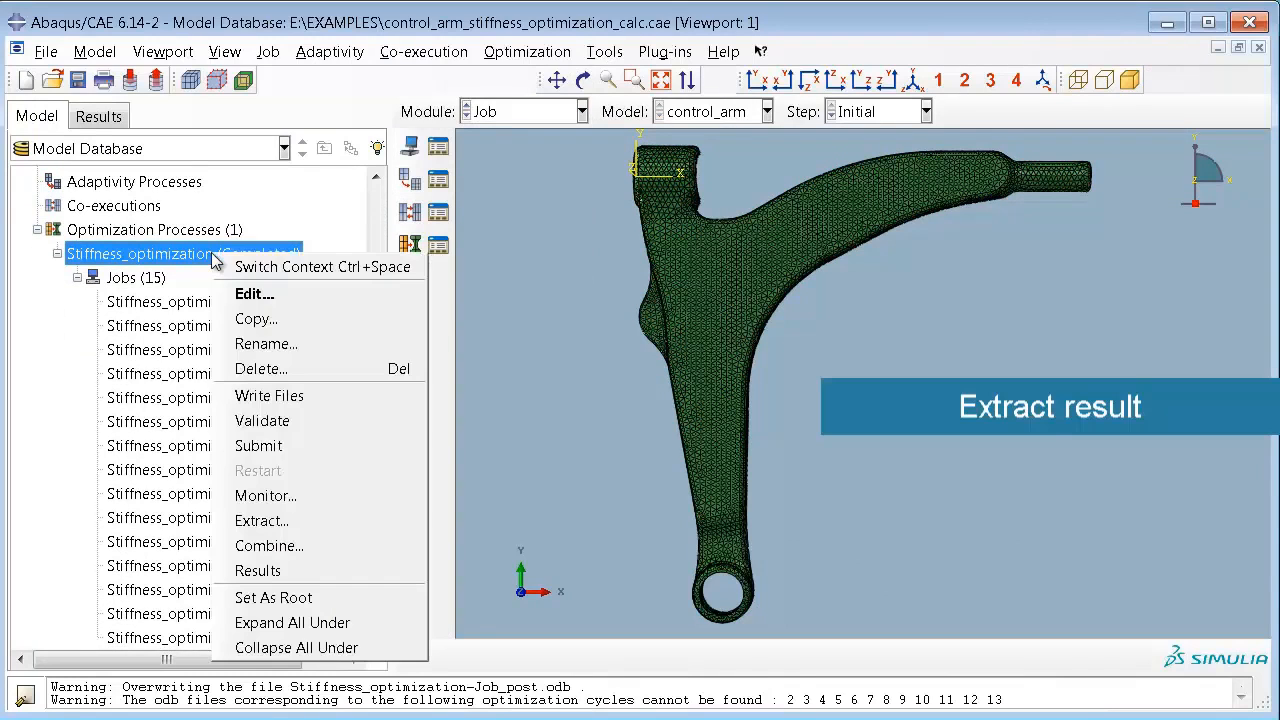
pyautogui.click(350, 522)
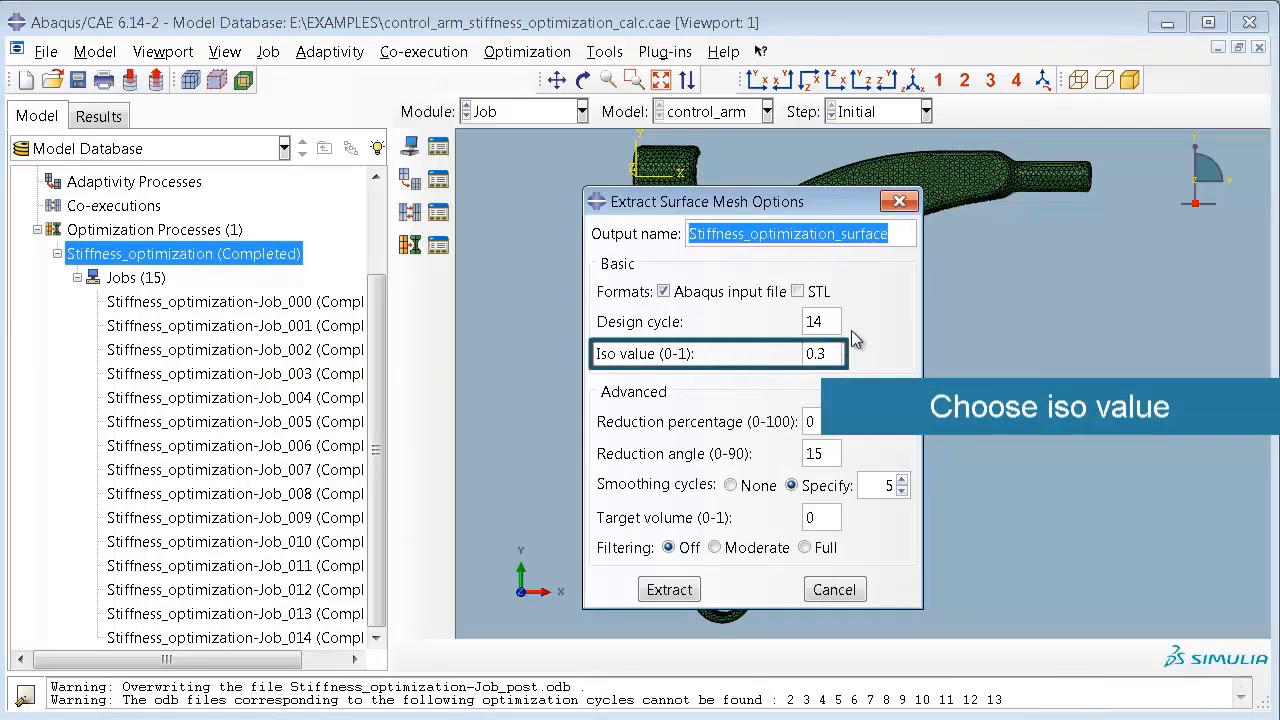
pyautogui.click(678, 596)
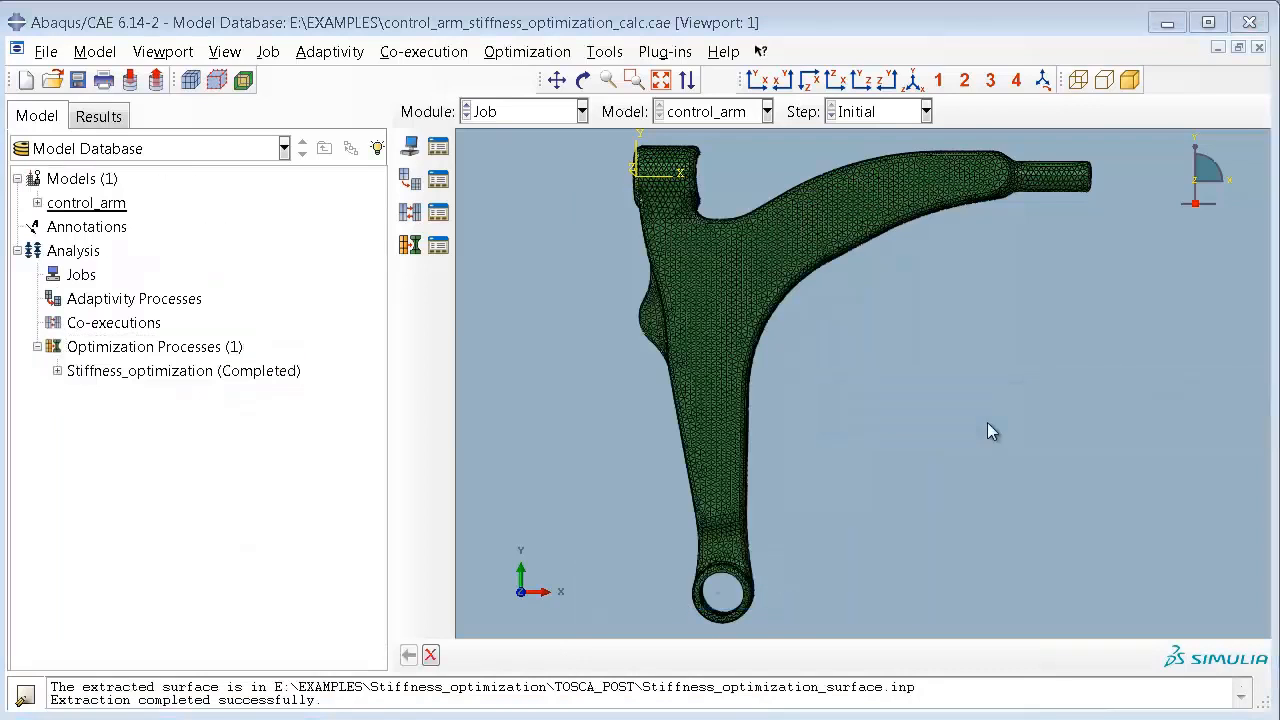
# Step: Import the Abaqus input file Stiffness_optimization_surface.inp from the Stiffness_optimization/TOSCA_POST folder as a new model
pyautogui.click(47, 54)
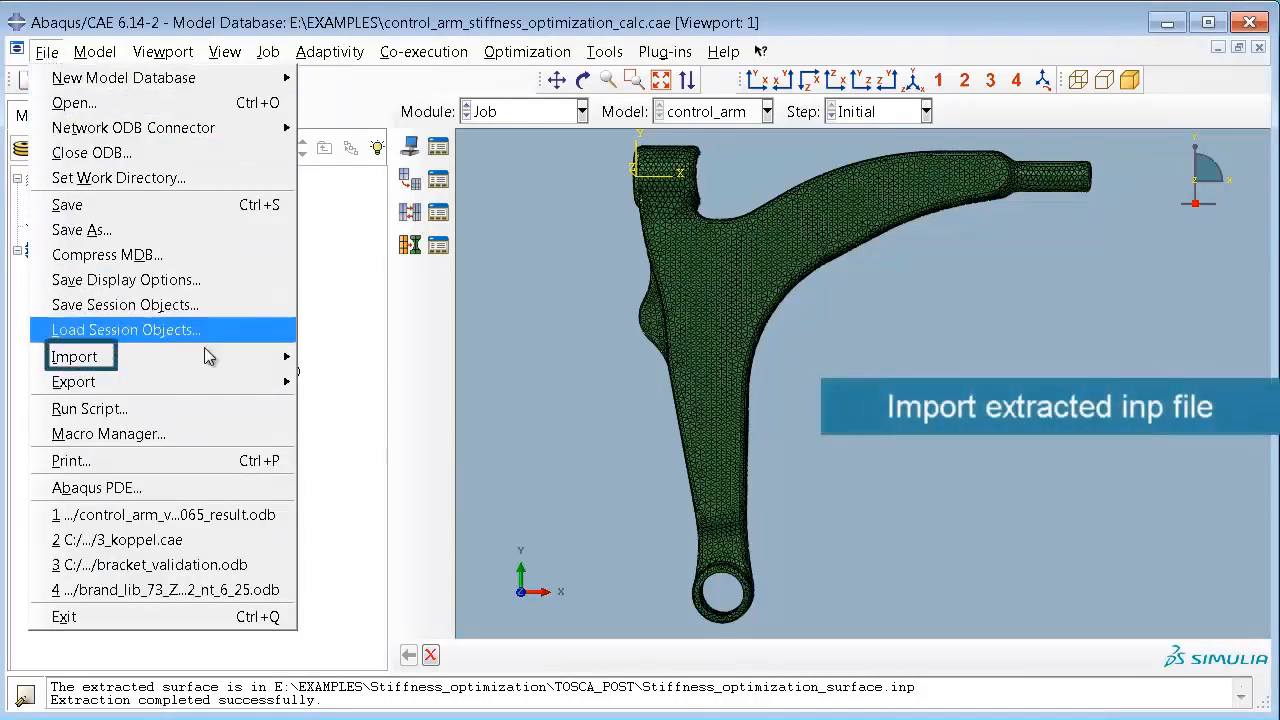
pyautogui.moveTo(231, 362)
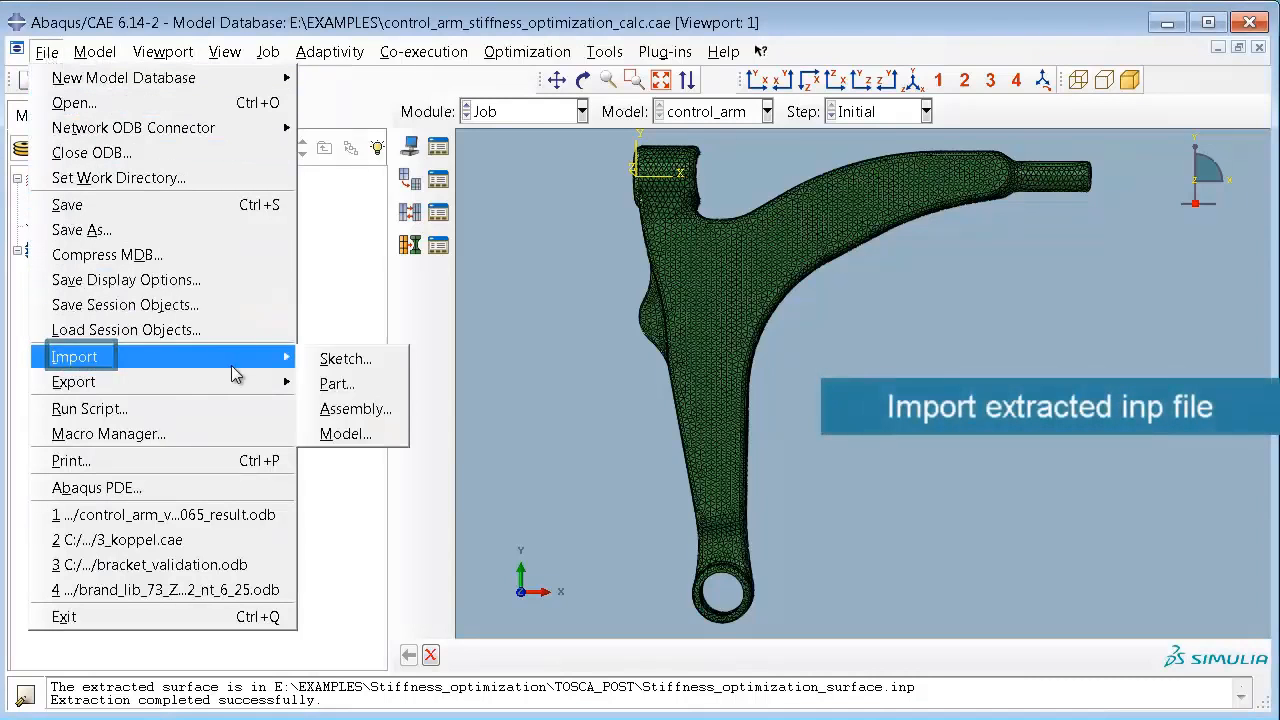
pyautogui.click(387, 438)
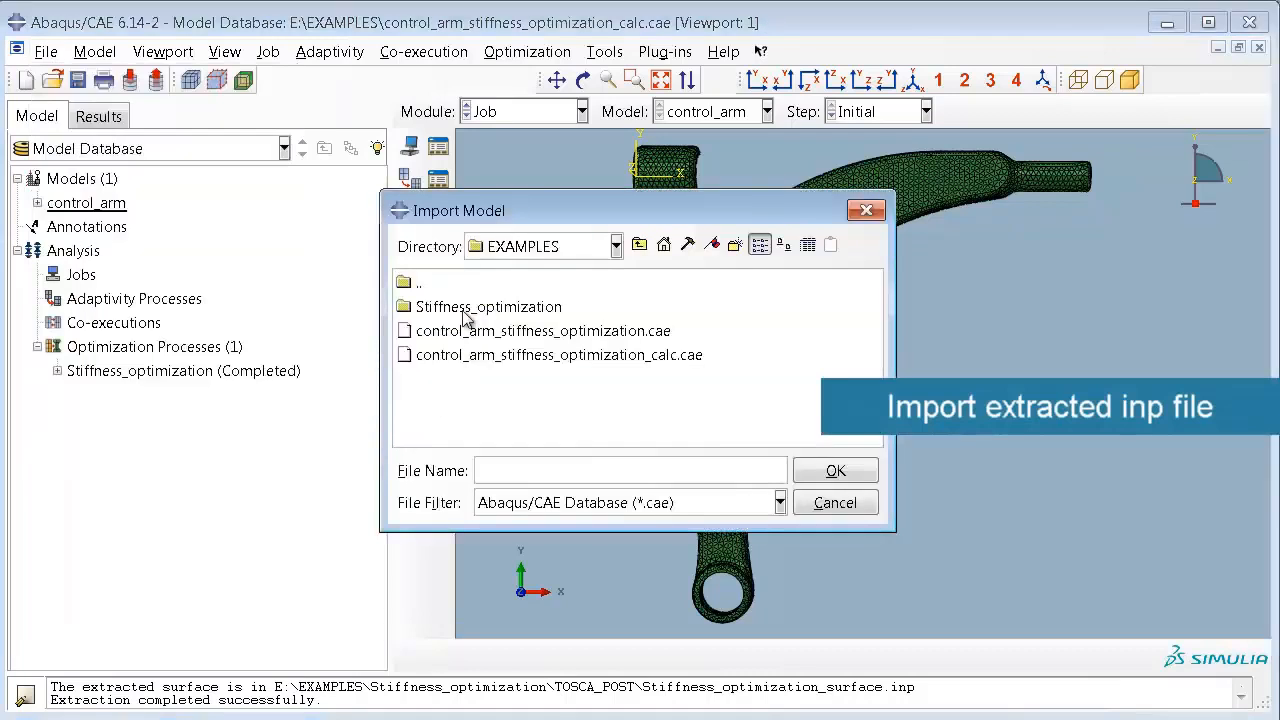
pyautogui.doubleClick(465, 310)
pyautogui.doubleClick(545, 282)
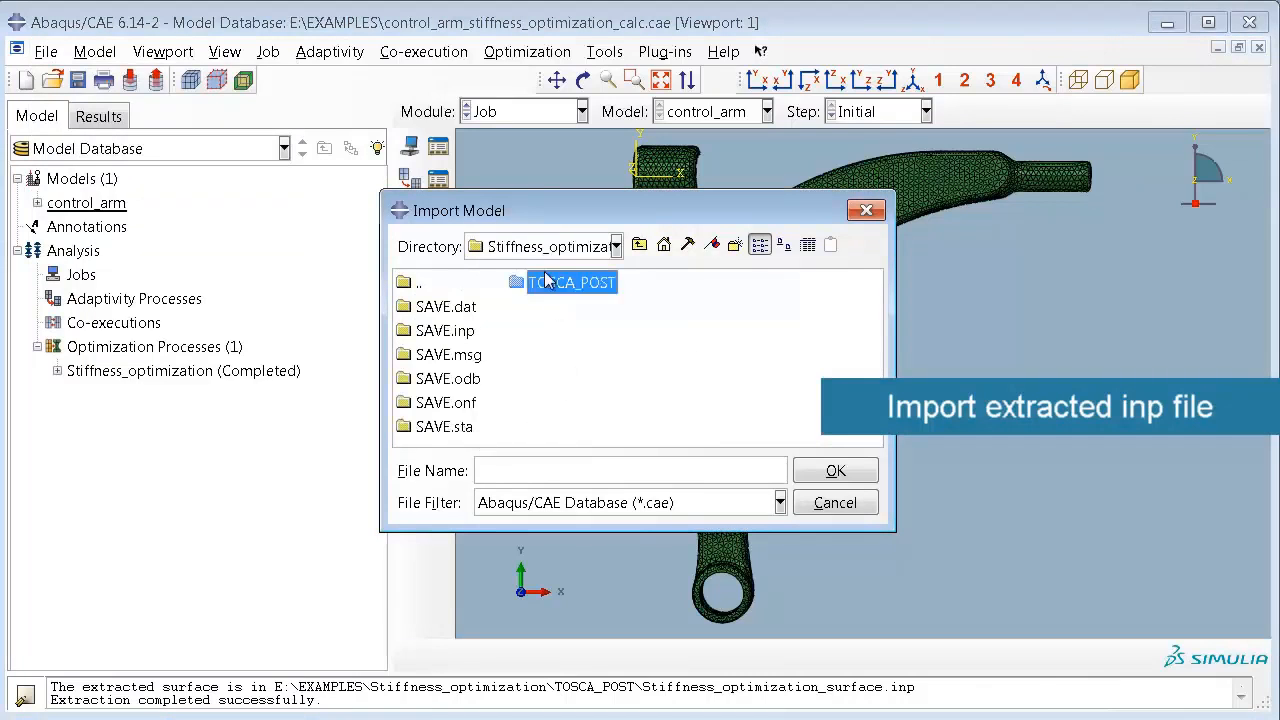
pyautogui.click(725, 503)
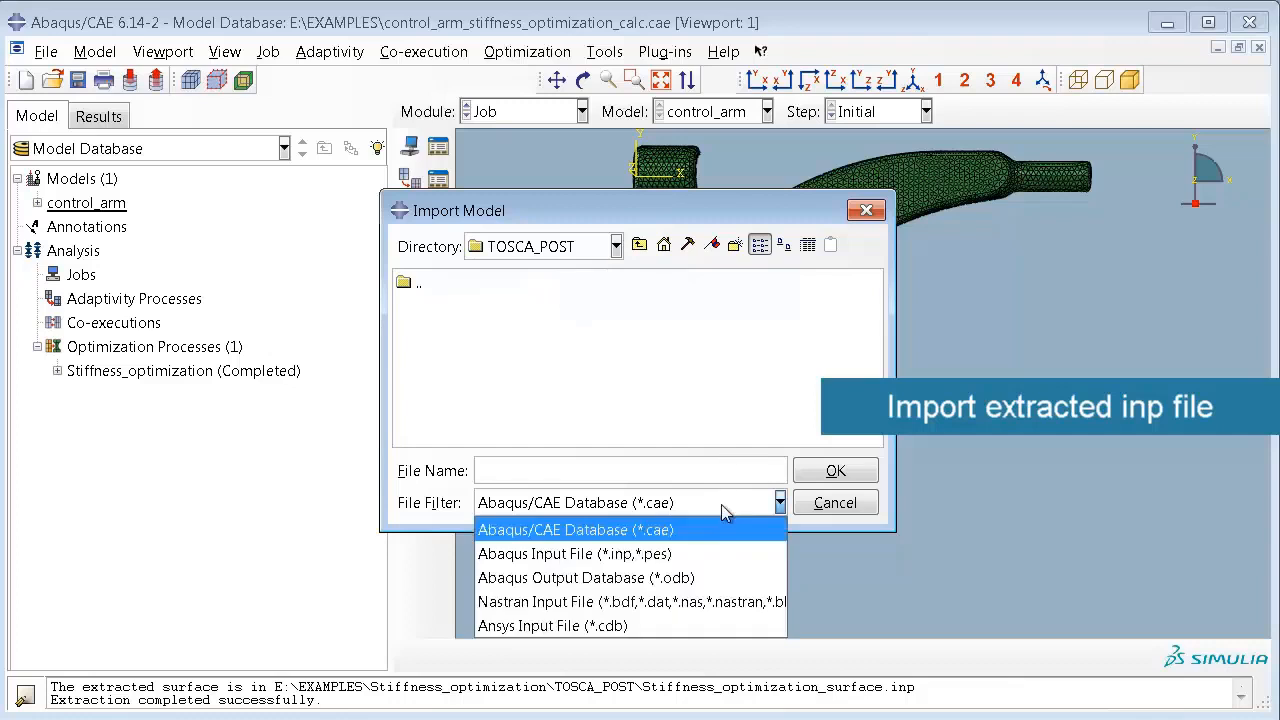
pyautogui.click(713, 554)
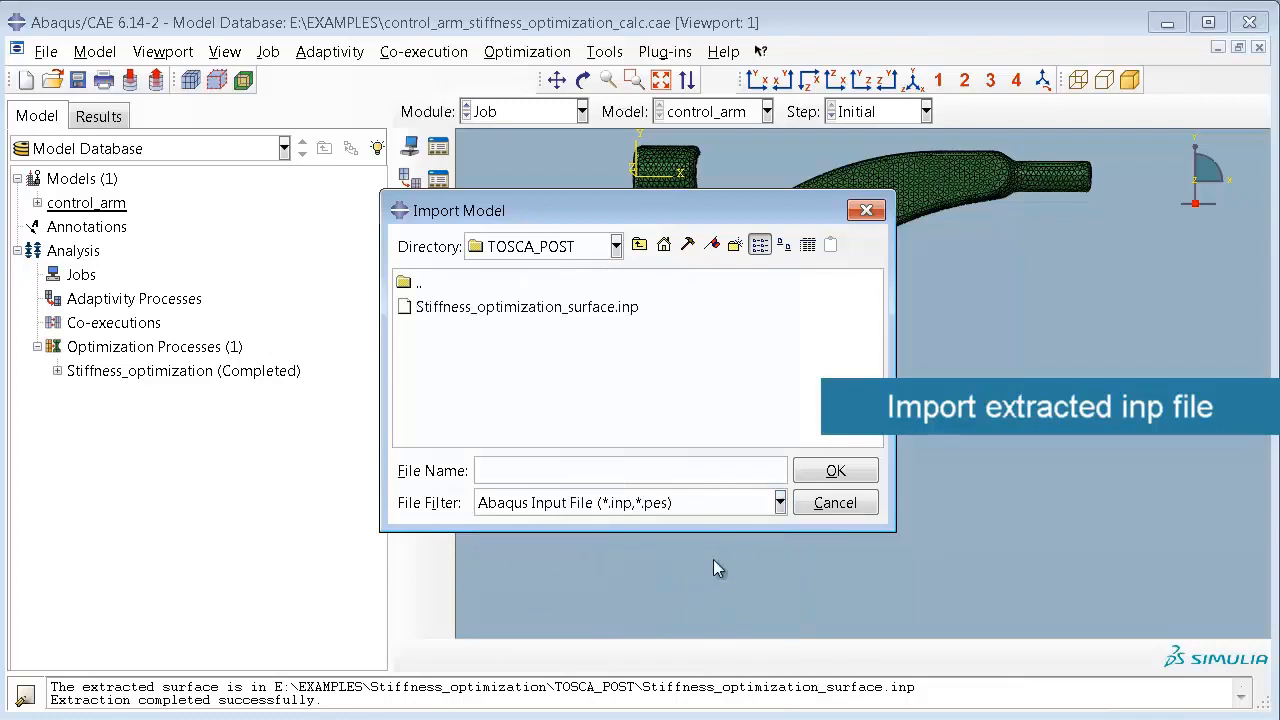
pyautogui.click(621, 309)
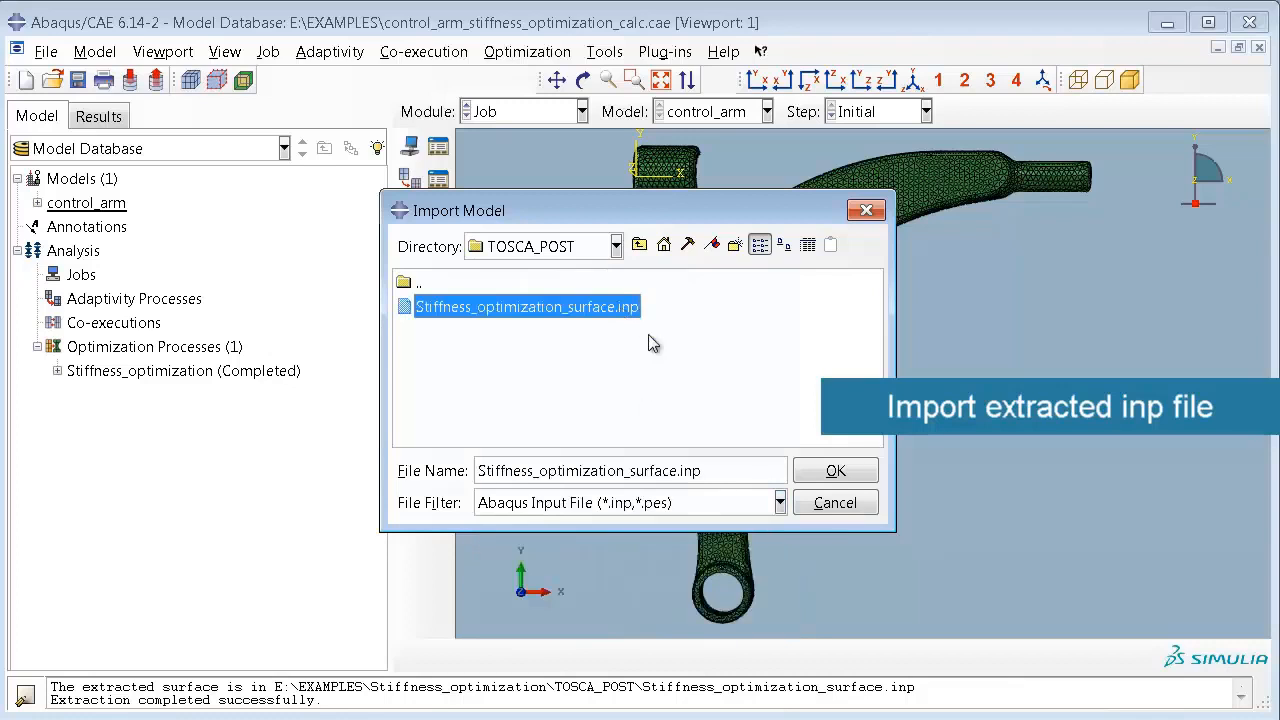
pyautogui.click(847, 476)
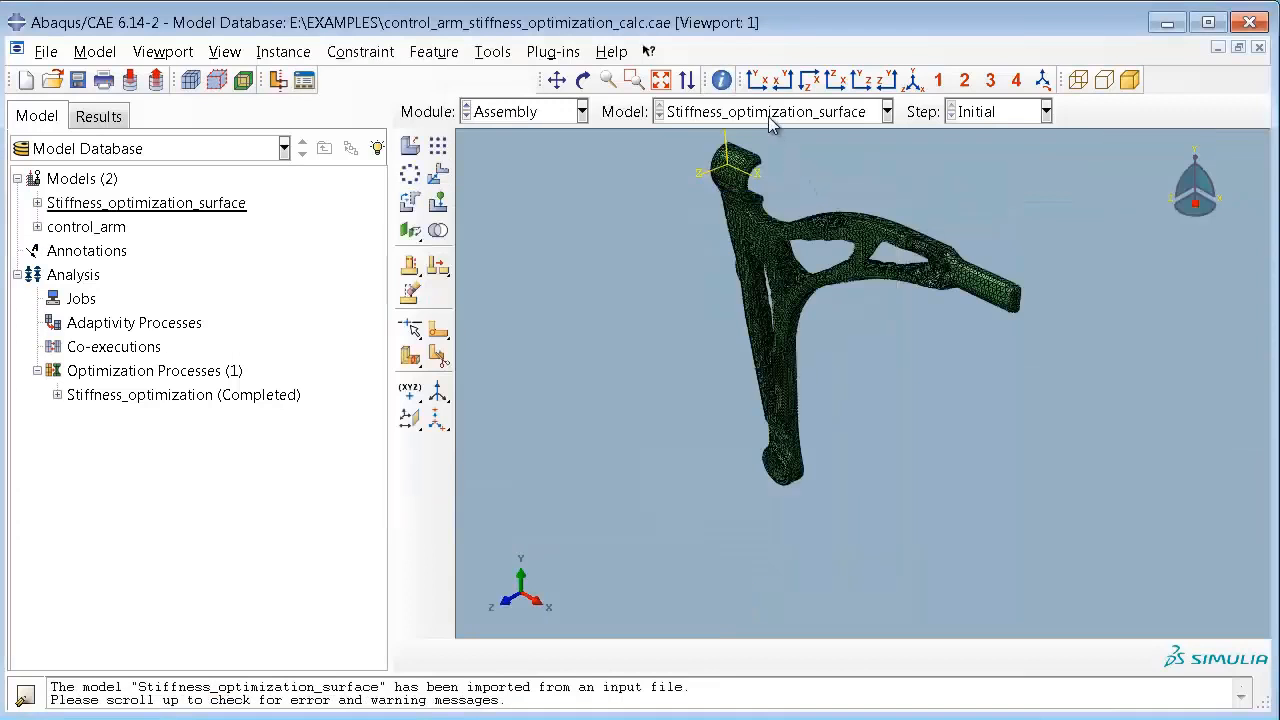
# Step: Inspect the imported surface mesh of the control arm up close and from different angles, returning to the XY view
pyautogui.click(757, 80)
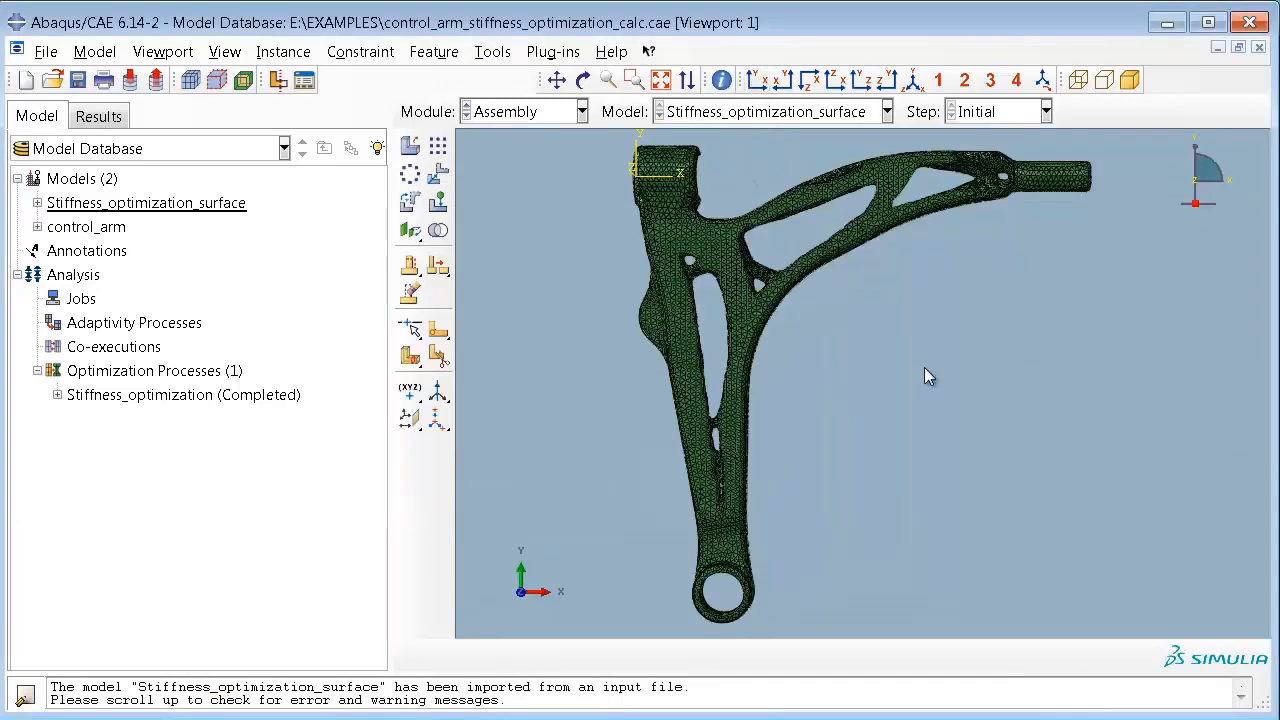
pyautogui.scroll(1, 879, 347)
pyautogui.scroll(-10, 869, 343)
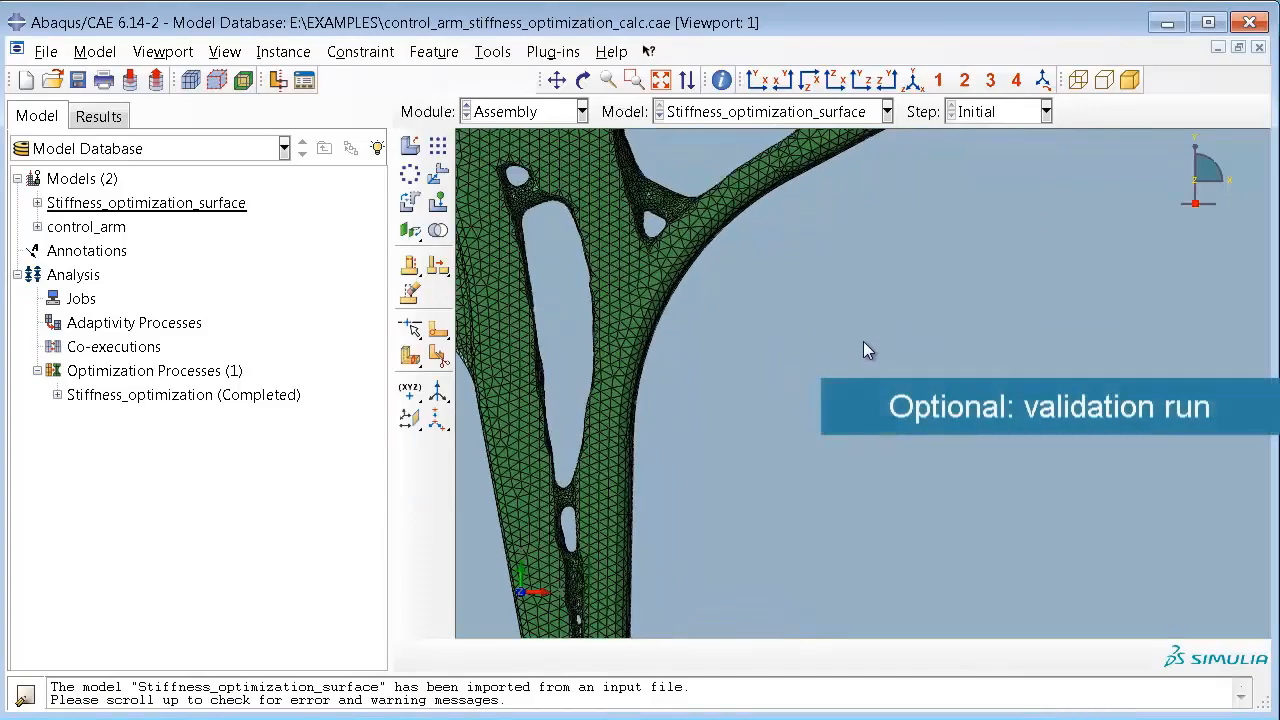
pyautogui.click(583, 80)
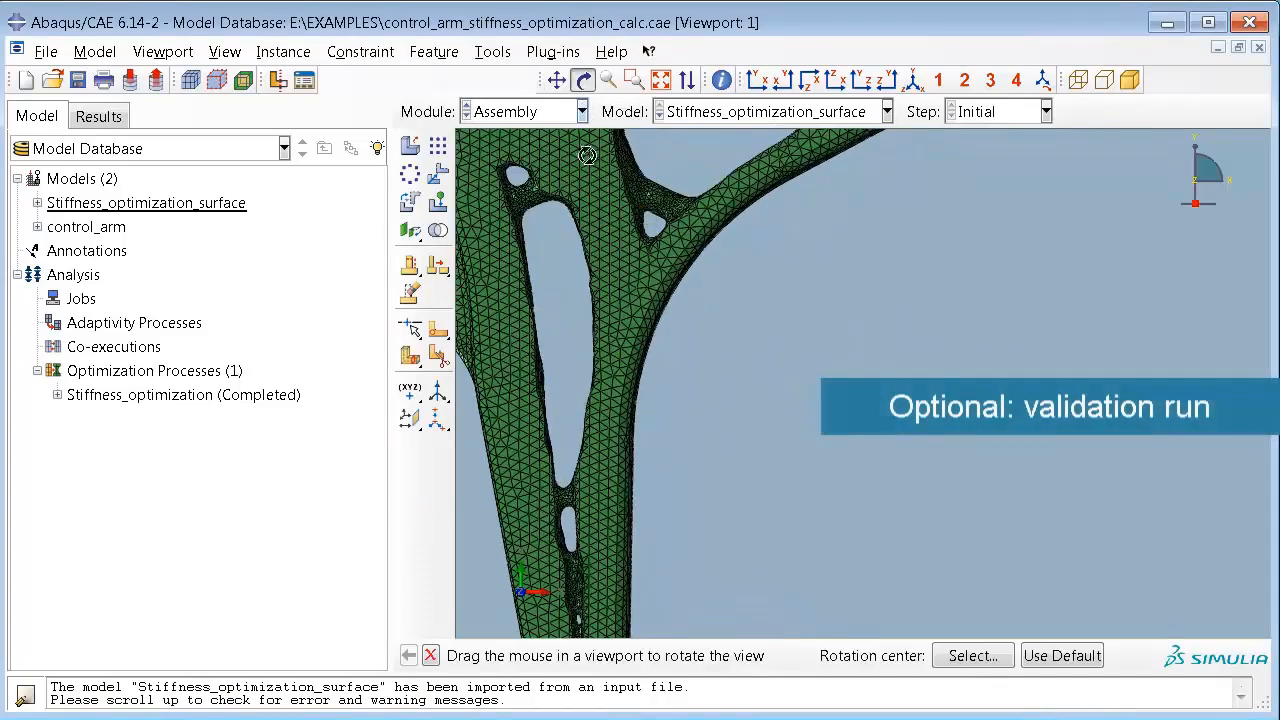
pyautogui.moveTo(590, 274); pyautogui.dragTo(687, 398)
pyautogui.click(757, 82)
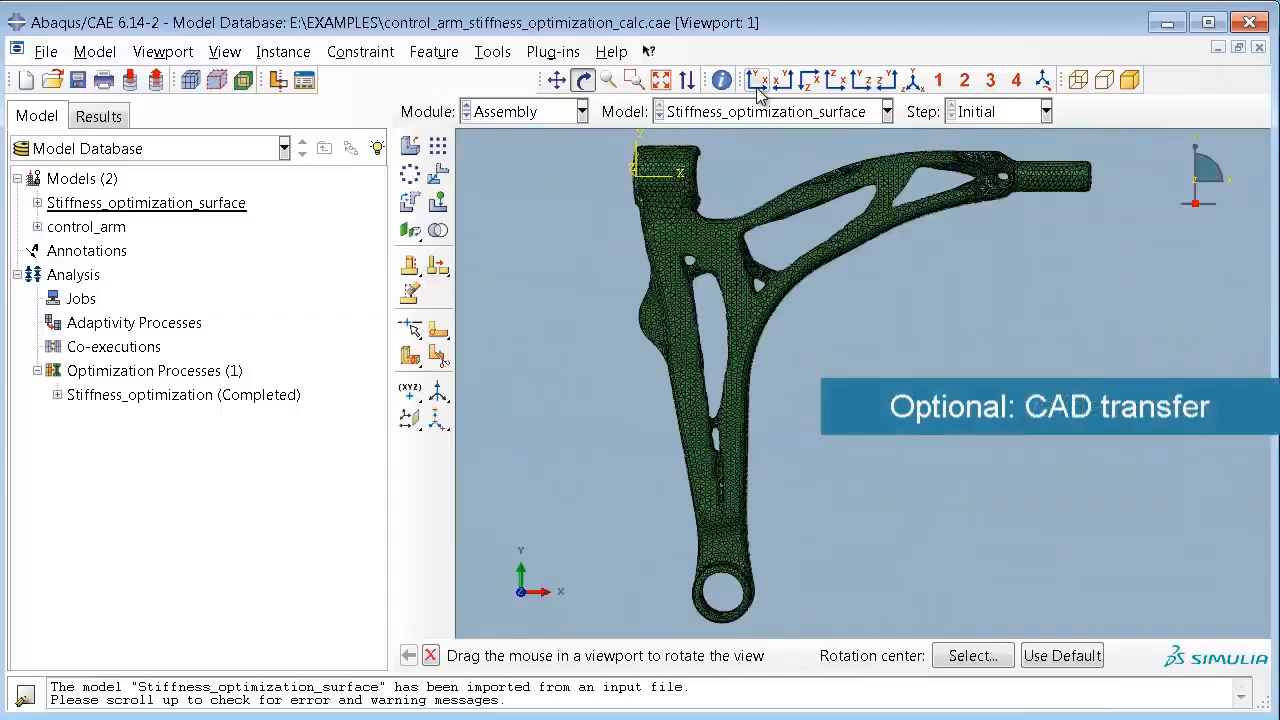